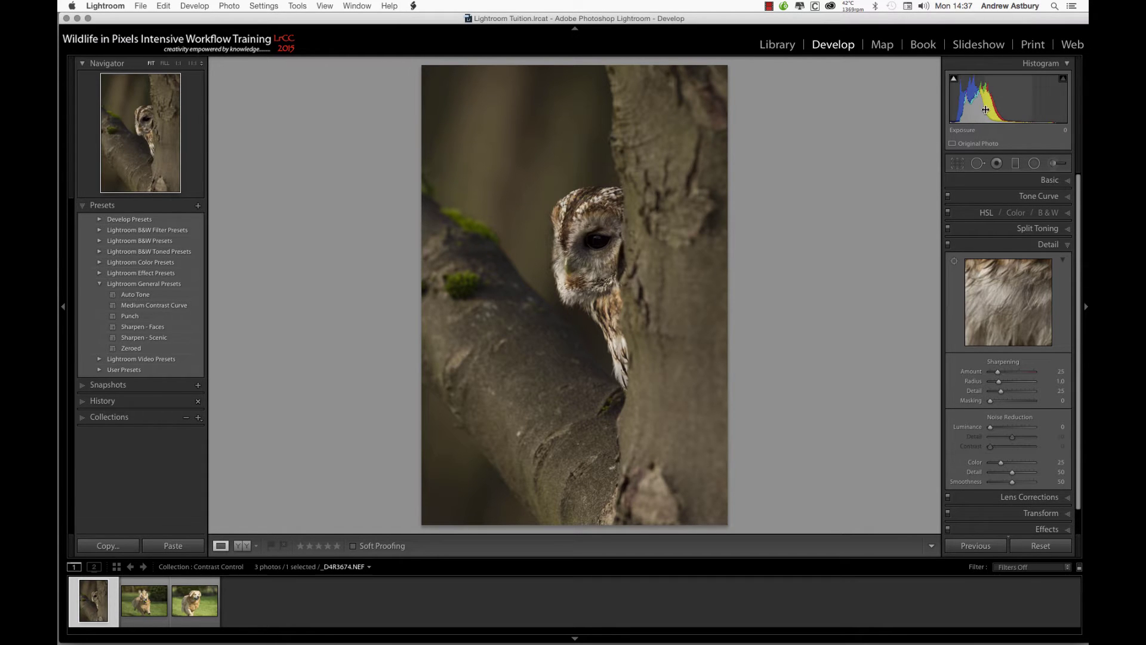
Lift the owl photo's shadows in the histogram and zoom to 1:1 on its eye
{"action": "left_click_drag", "start_coordinate": [978, 104], "coordinate": [1009, 110]}
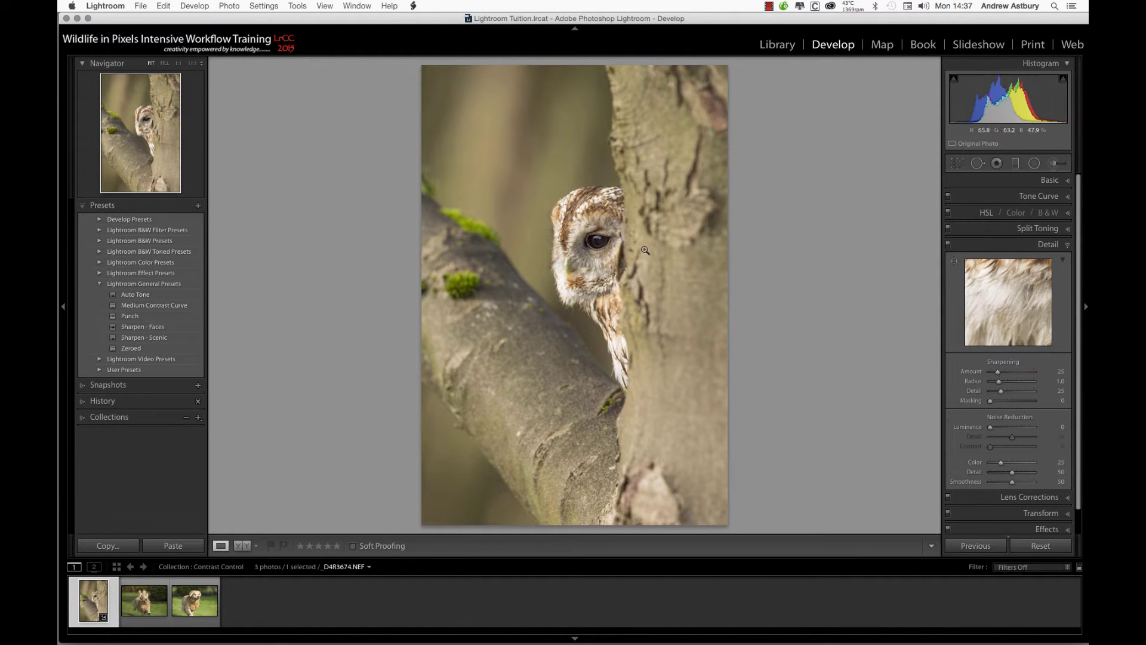
{"action": "left_click", "coordinate": [597, 241]}
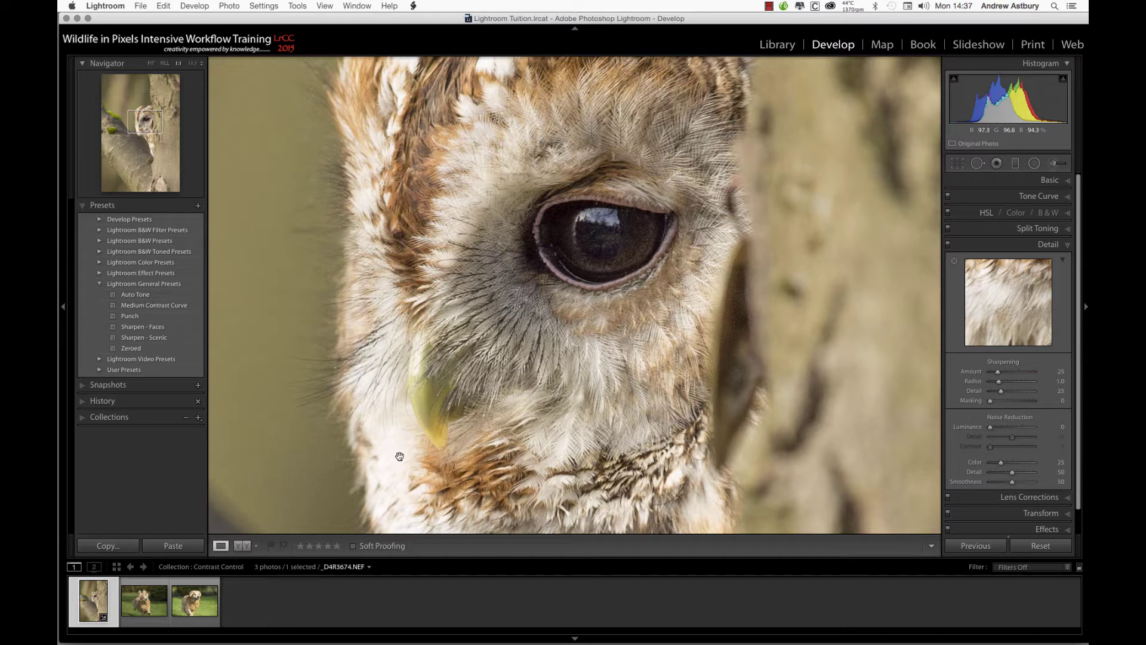
Reset the owl photo's develop settings and expand the Basic panel
{"action": "left_click", "coordinate": [1044, 546]}
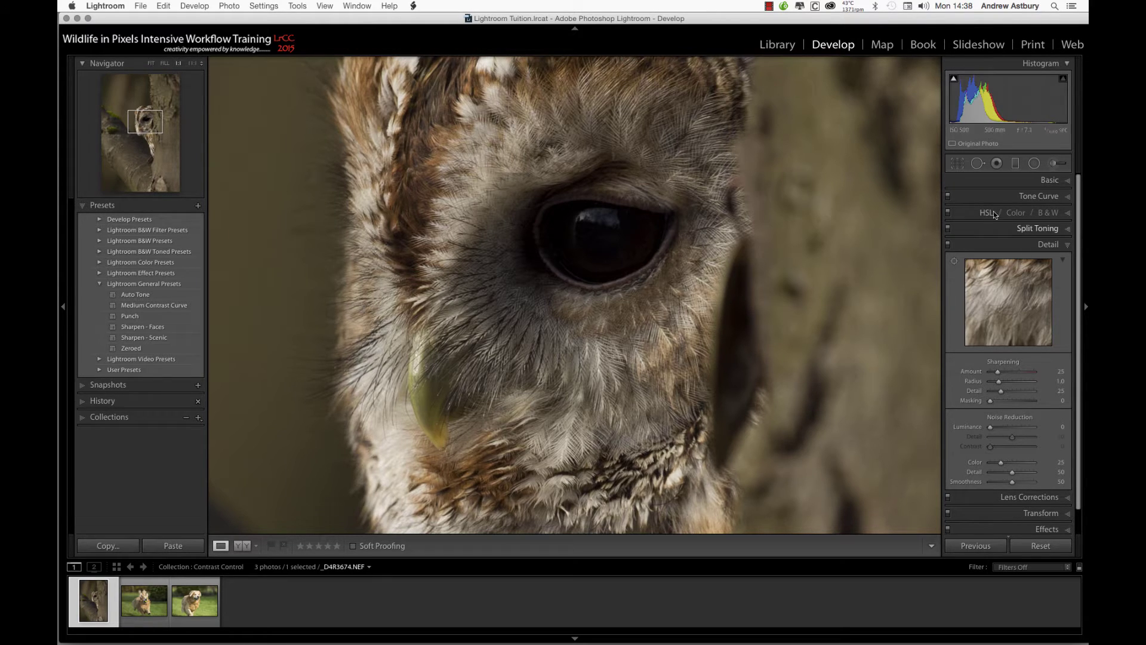
{"action": "left_click", "coordinate": [1047, 181]}
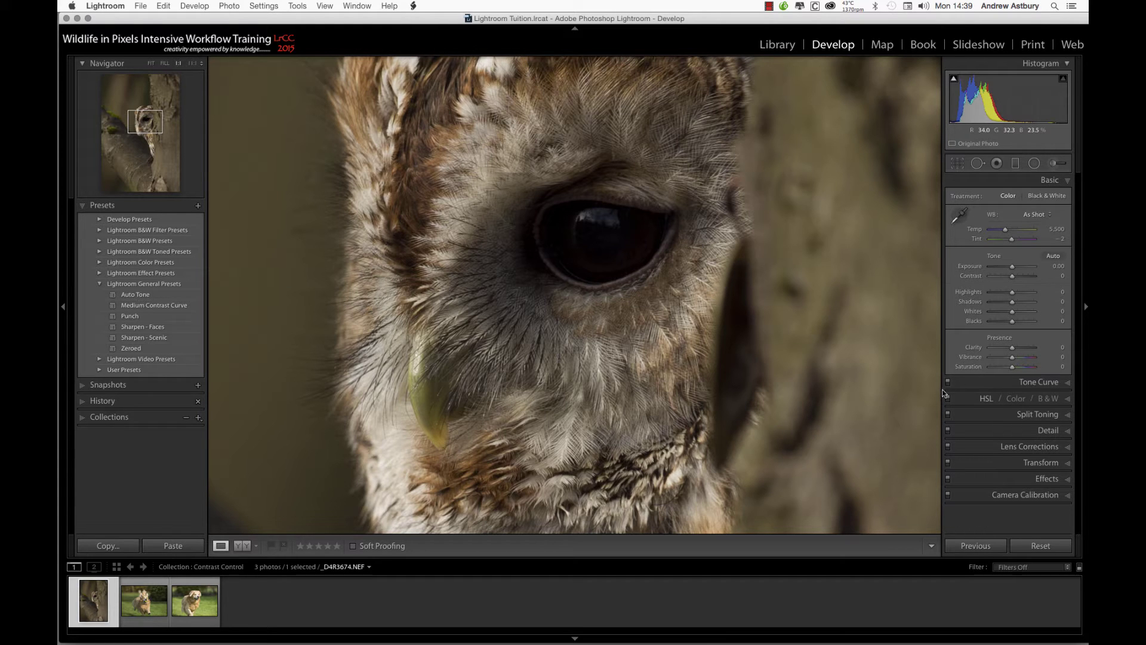
In Camera Calibration, set the profile to Camera Neutral, reset, then reapply Camera Neutral
{"action": "left_click", "coordinate": [1024, 494]}
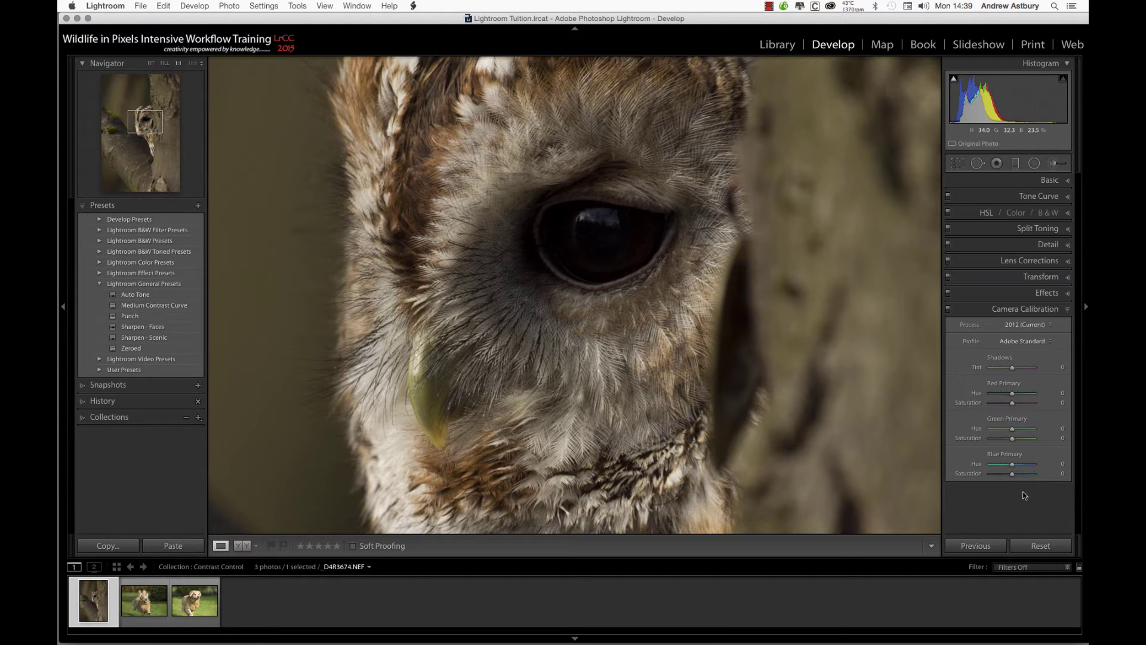
{"action": "left_click", "coordinate": [1018, 343]}
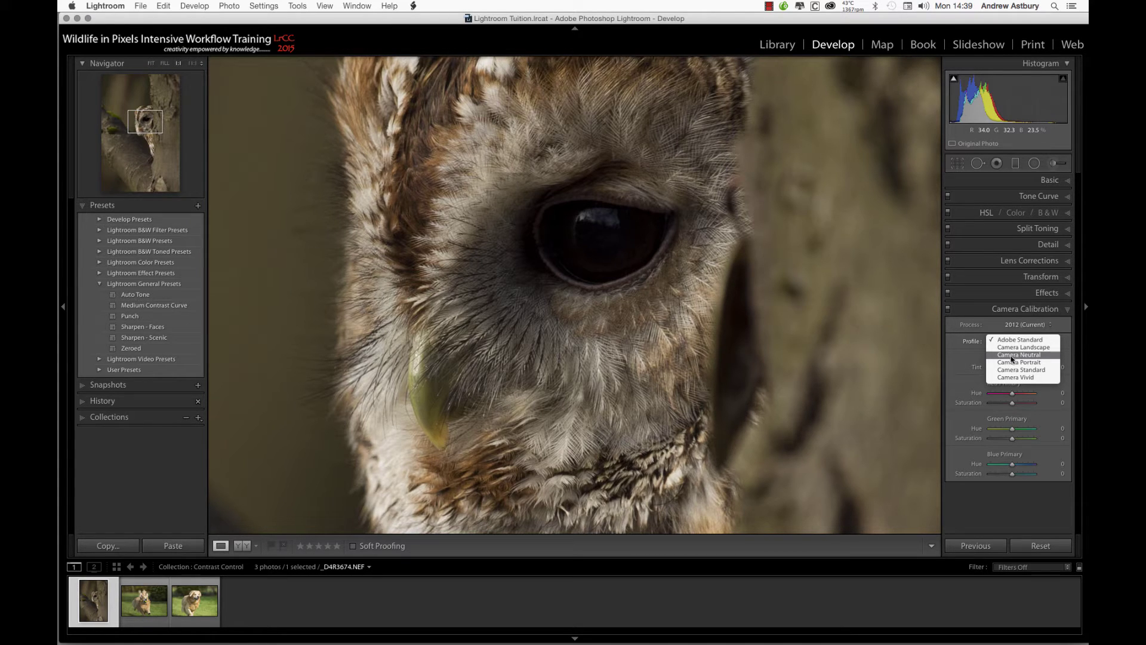
{"action": "left_click", "coordinate": [1008, 356]}
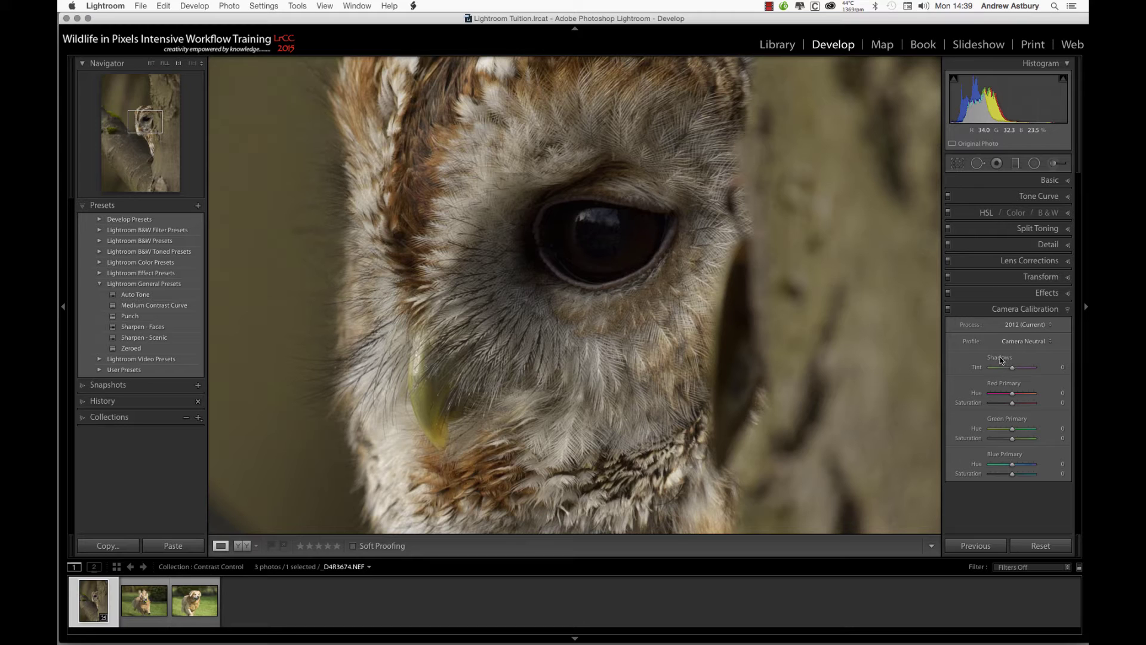
{"action": "left_click", "coordinate": [1033, 546]}
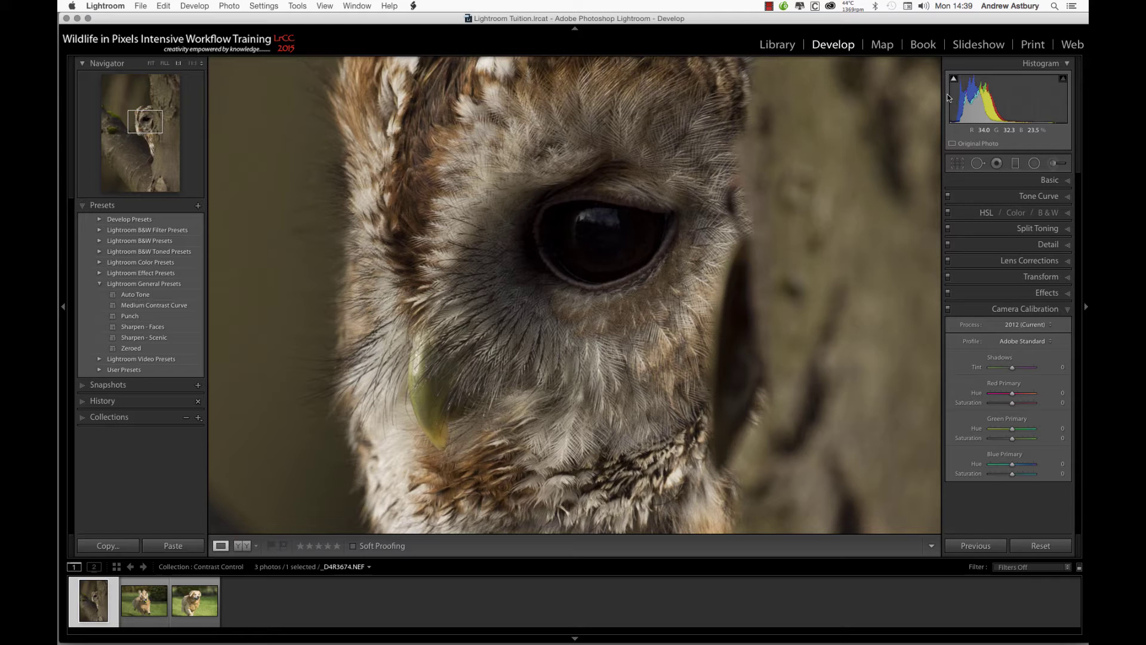
{"action": "left_click", "coordinate": [1018, 342]}
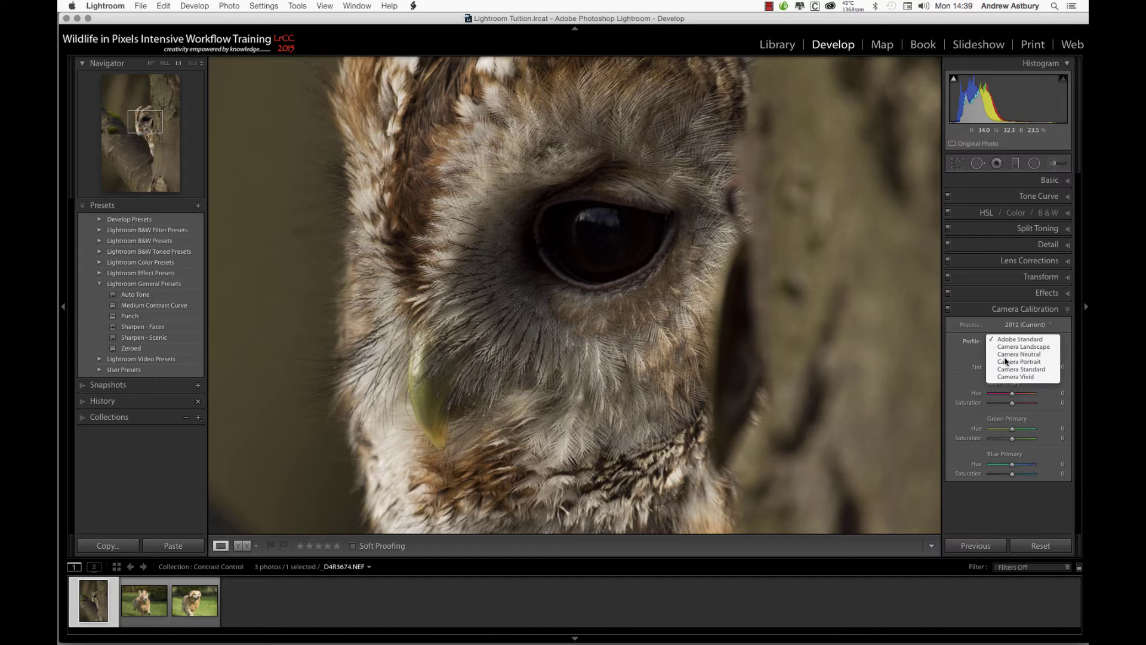
{"action": "left_click", "coordinate": [1007, 352]}
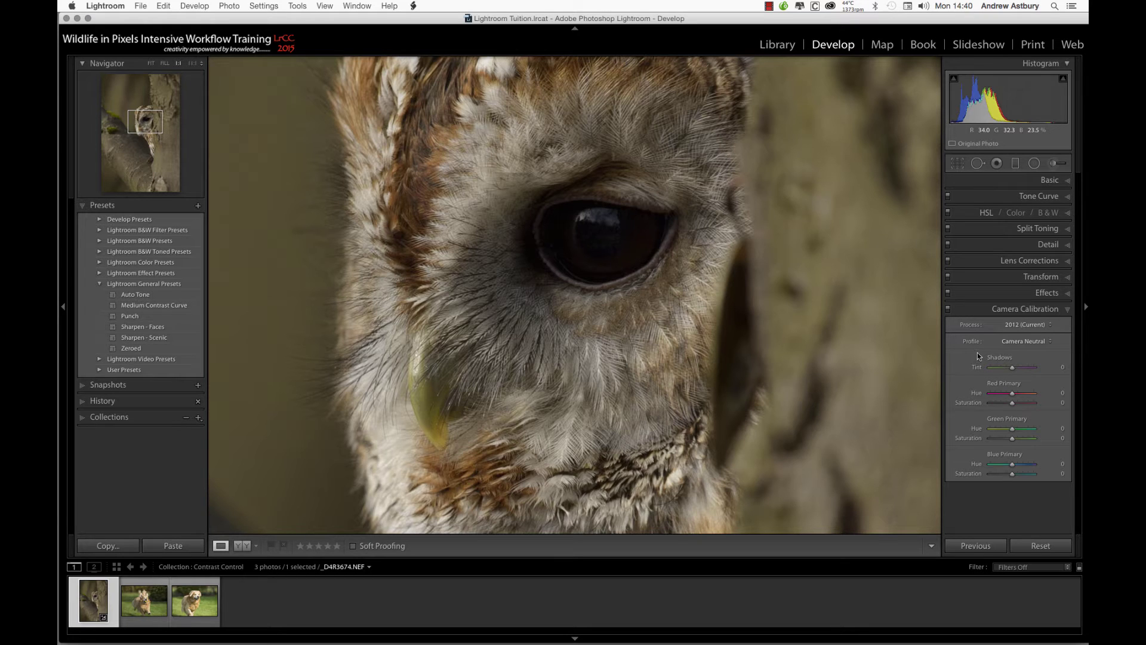
Set the owl to Process 2010 and apply the Zeroed preset from Lightroom General Presets
{"action": "left_click", "coordinate": [1019, 326]}
{"action": "left_click", "coordinate": [1013, 332]}
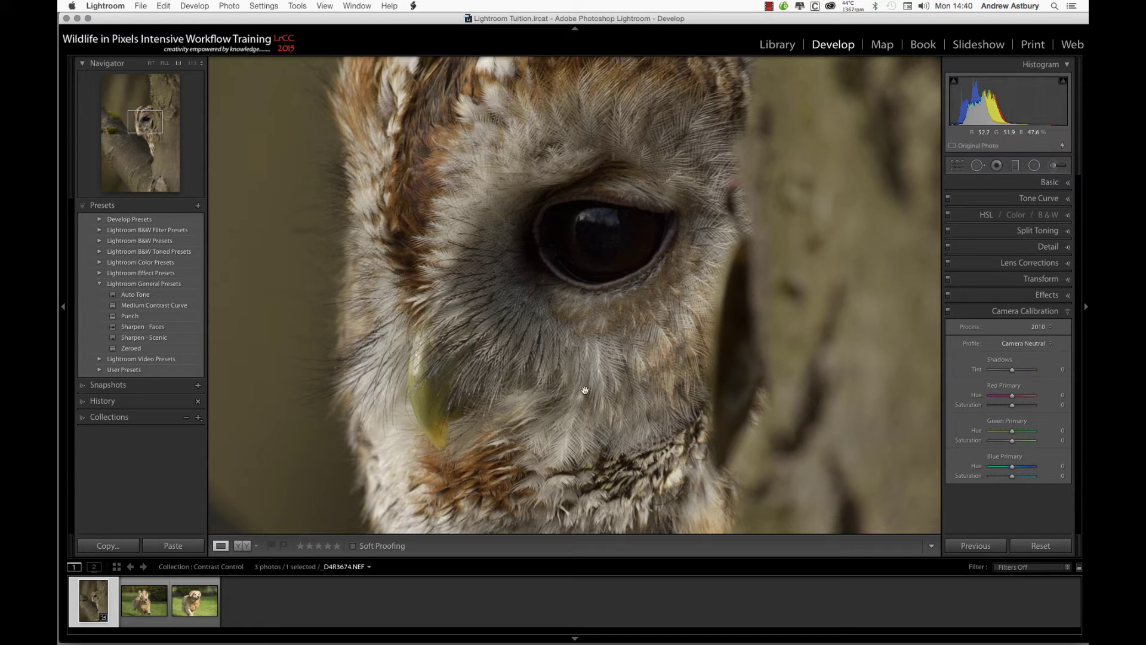
{"action": "left_click", "coordinate": [1046, 184]}
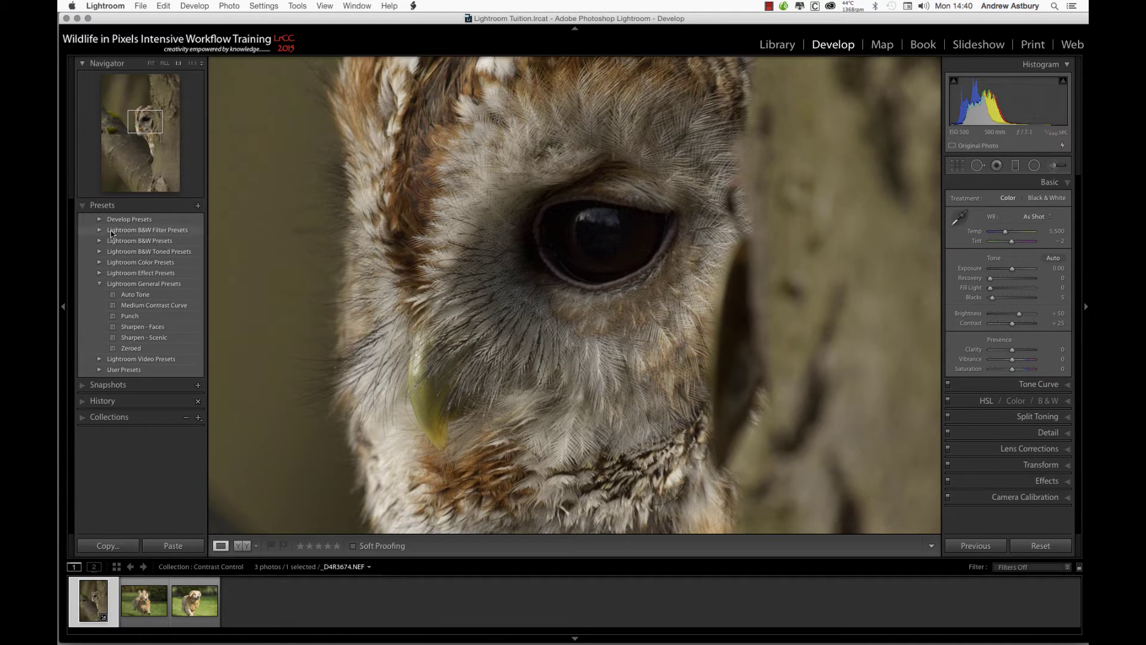
{"action": "left_click", "coordinate": [132, 348]}
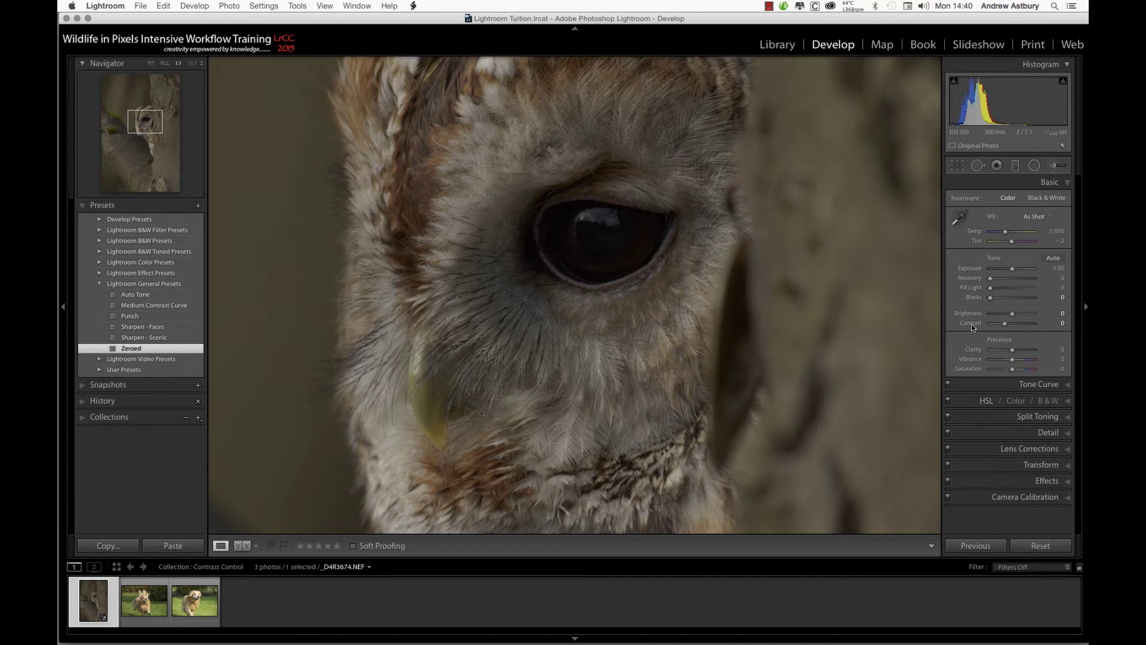
Step through History to Process 2010 and back to Preset: Zeroed, showing the Linear tone curve
{"action": "left_click", "coordinate": [85, 404]}
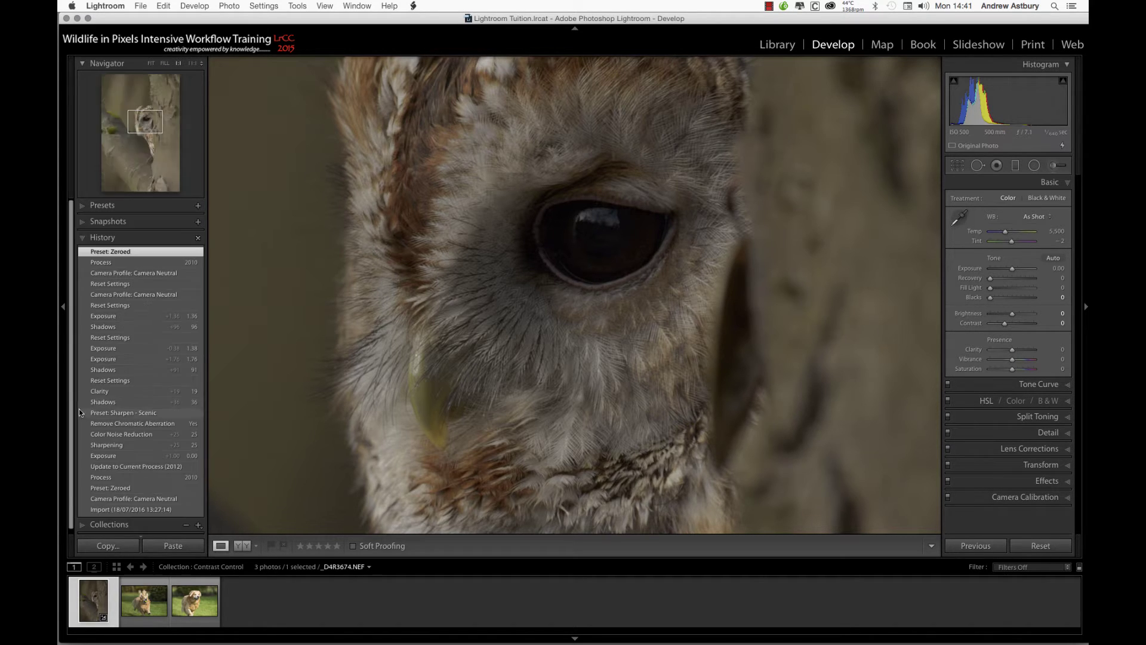
{"action": "left_click", "coordinate": [110, 263]}
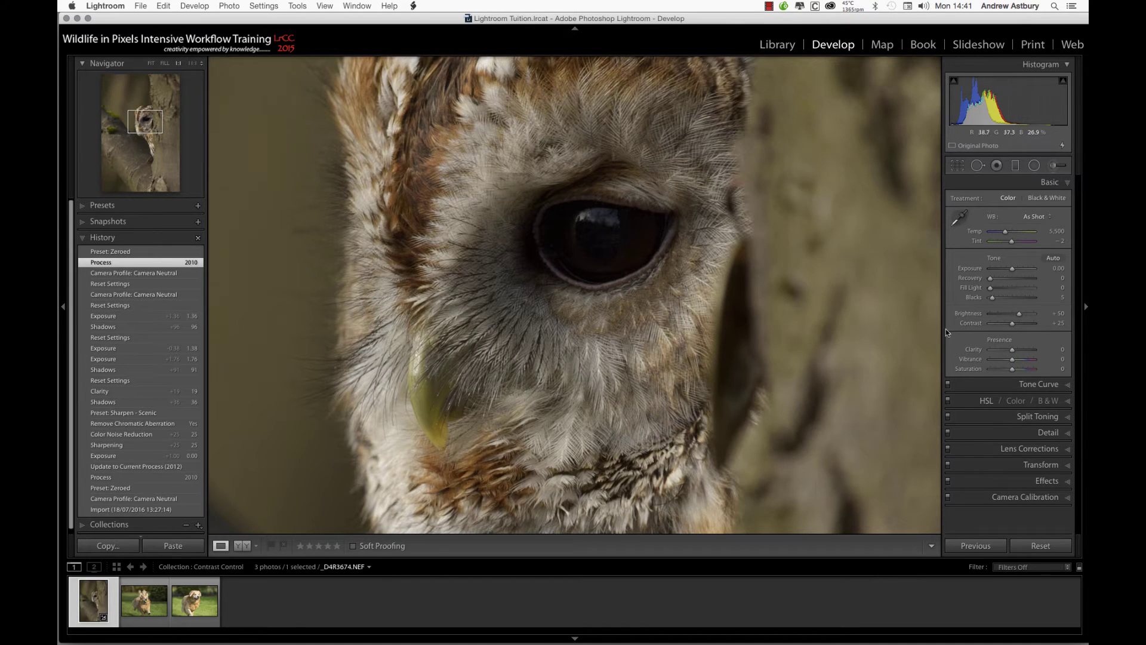
{"action": "left_click", "coordinate": [1040, 387]}
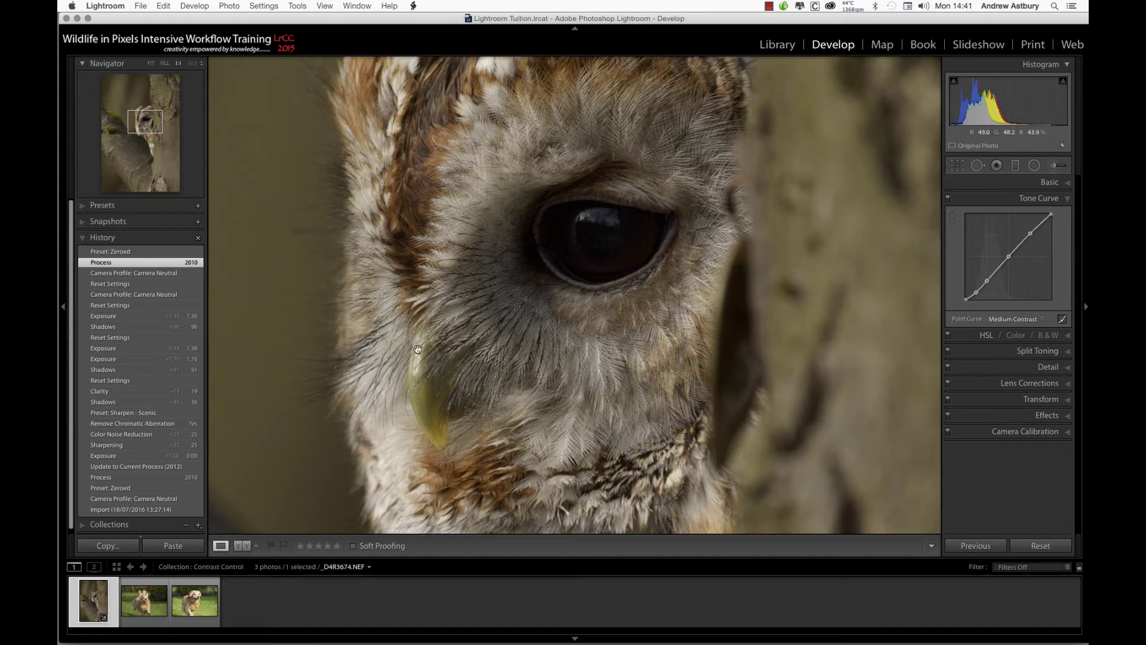
{"action": "left_click", "coordinate": [113, 253]}
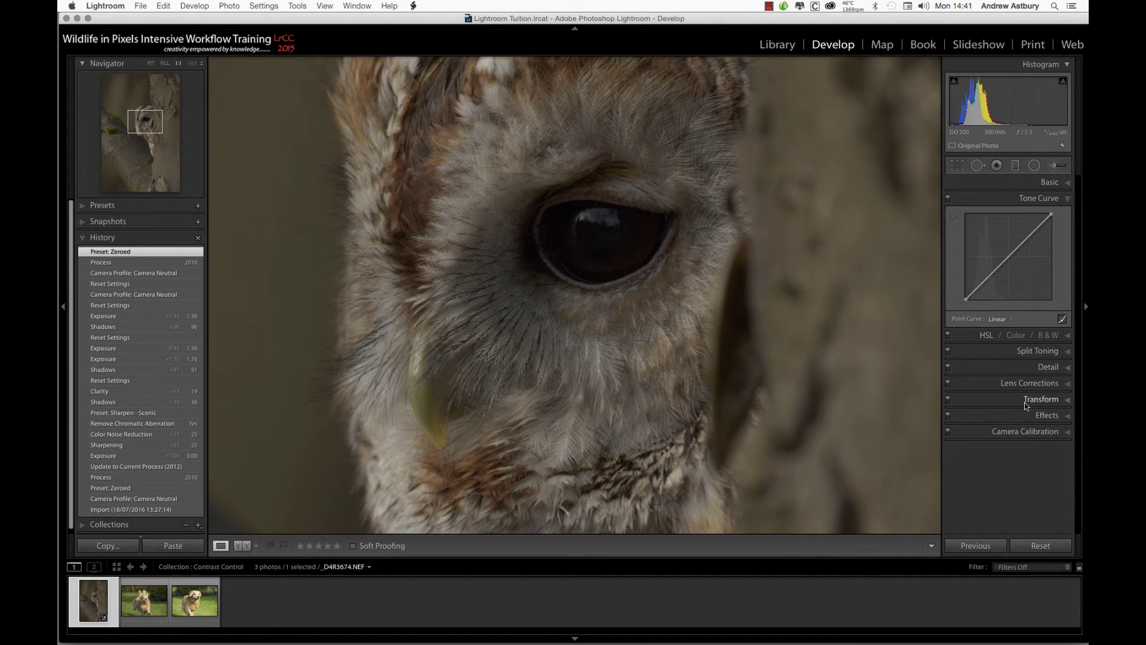
{"action": "left_click", "coordinate": [83, 239]}
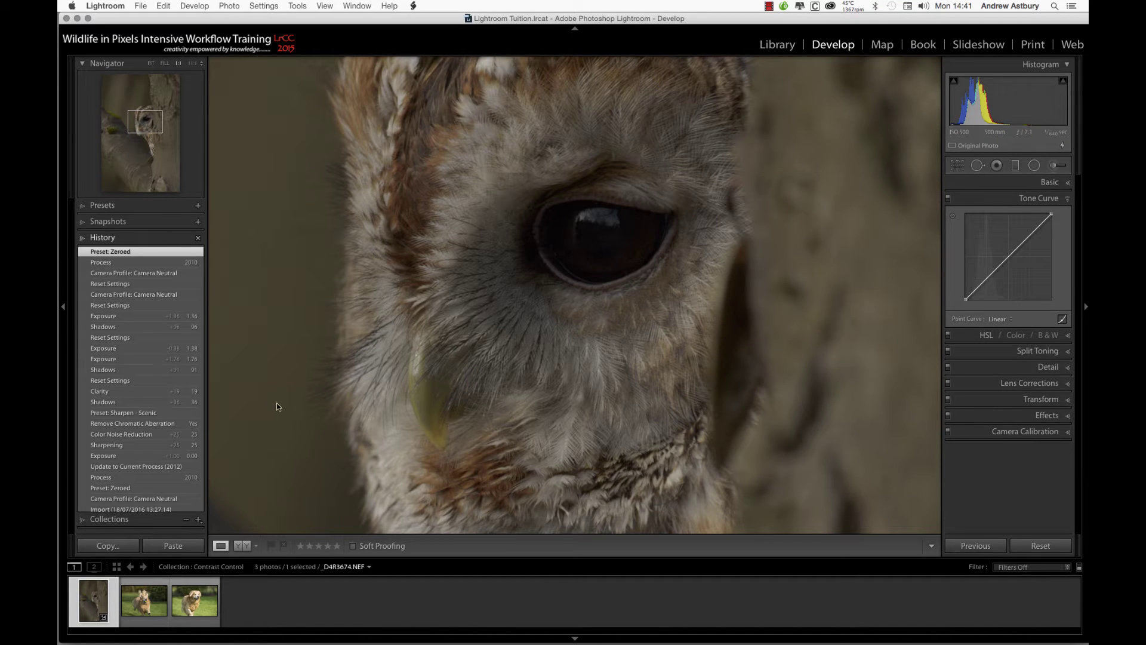
Reset the owl photo's develop settings and expand the Presets panel
{"action": "left_click", "coordinate": [1033, 546]}
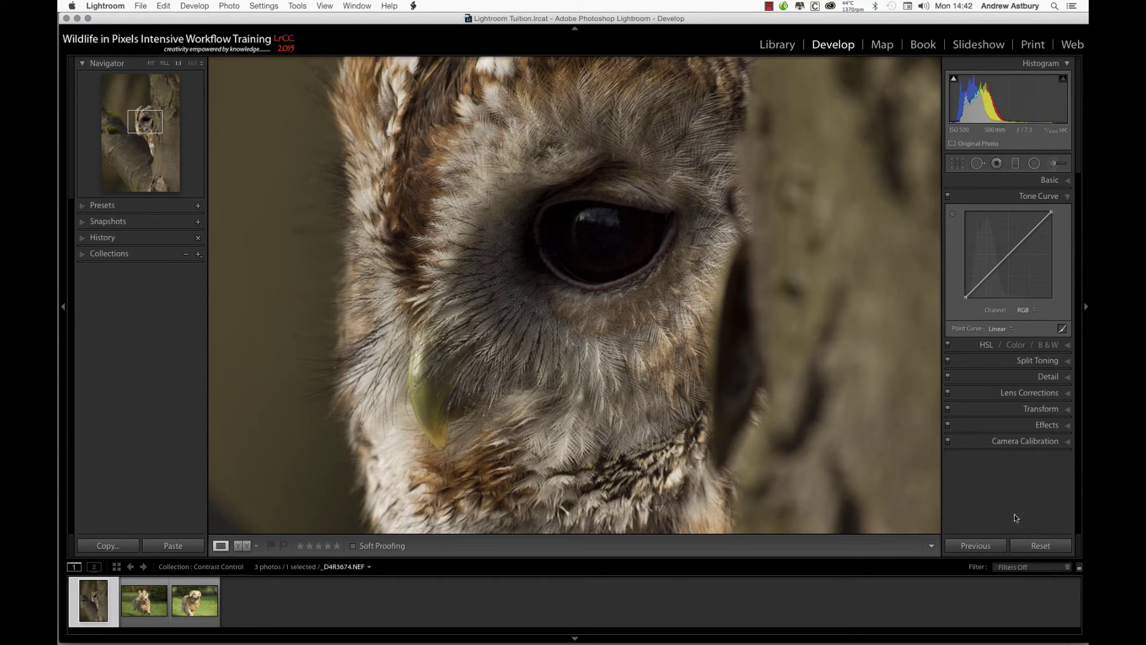
{"action": "left_click", "coordinate": [94, 208]}
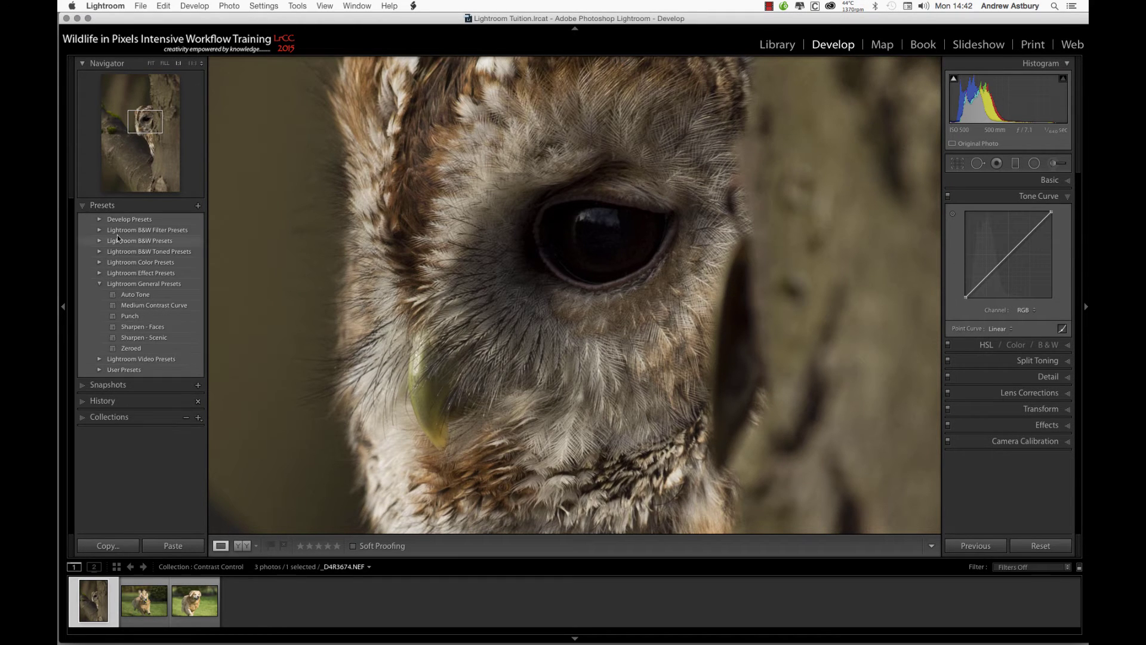
Zoom out to the full owl photo, apply Zeroed, and set the Camera Neutral profile
{"action": "left_click", "coordinate": [546, 325]}
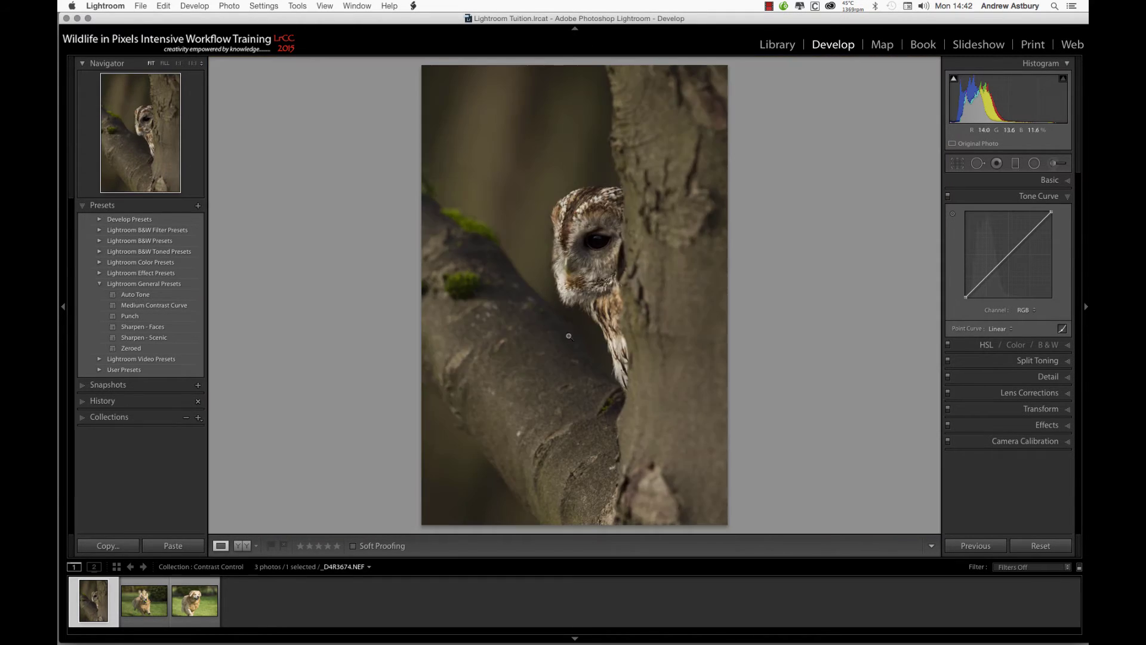
{"action": "left_click", "coordinate": [138, 348]}
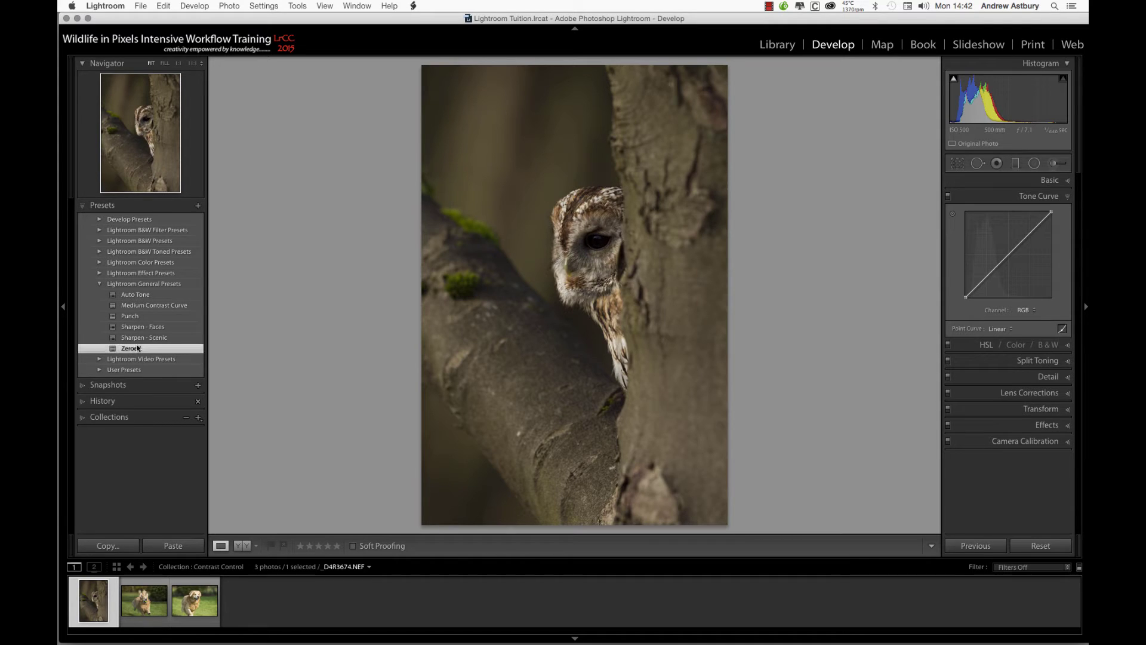
{"action": "left_click", "coordinate": [1028, 442]}
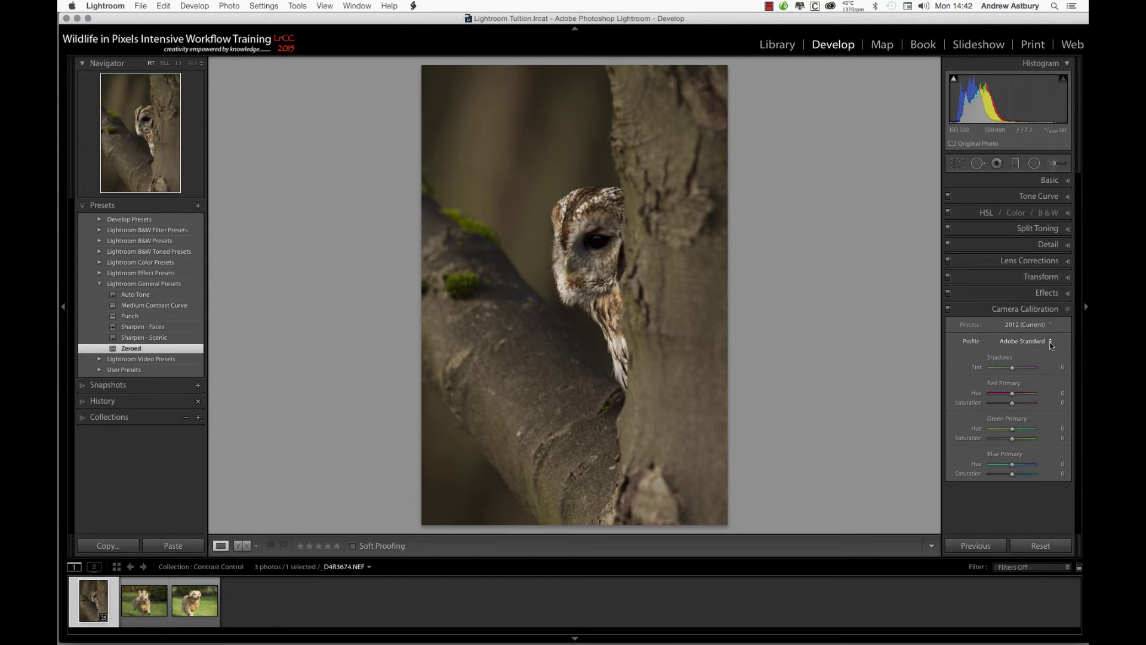
{"action": "left_click", "coordinate": [1024, 341]}
{"action": "left_click", "coordinate": [1020, 354]}
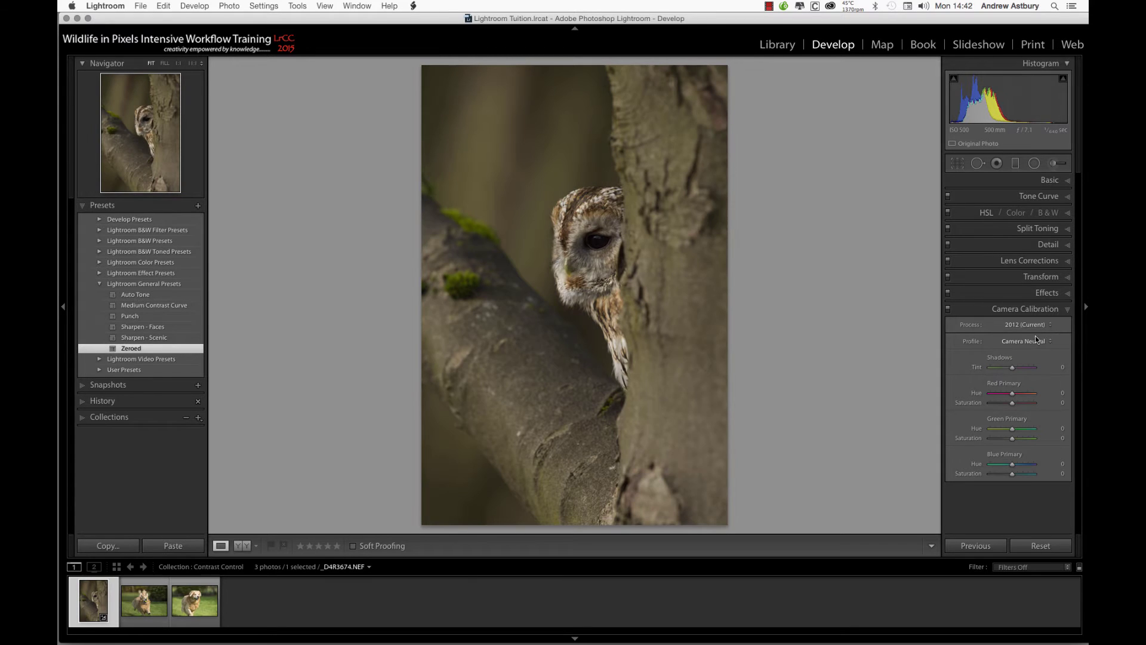
Try Process 2010, return to 2012 (Current), then review the Basic and Tone Curve settings
{"action": "left_click", "coordinate": [1034, 324]}
{"action": "left_click", "coordinate": [1014, 330]}
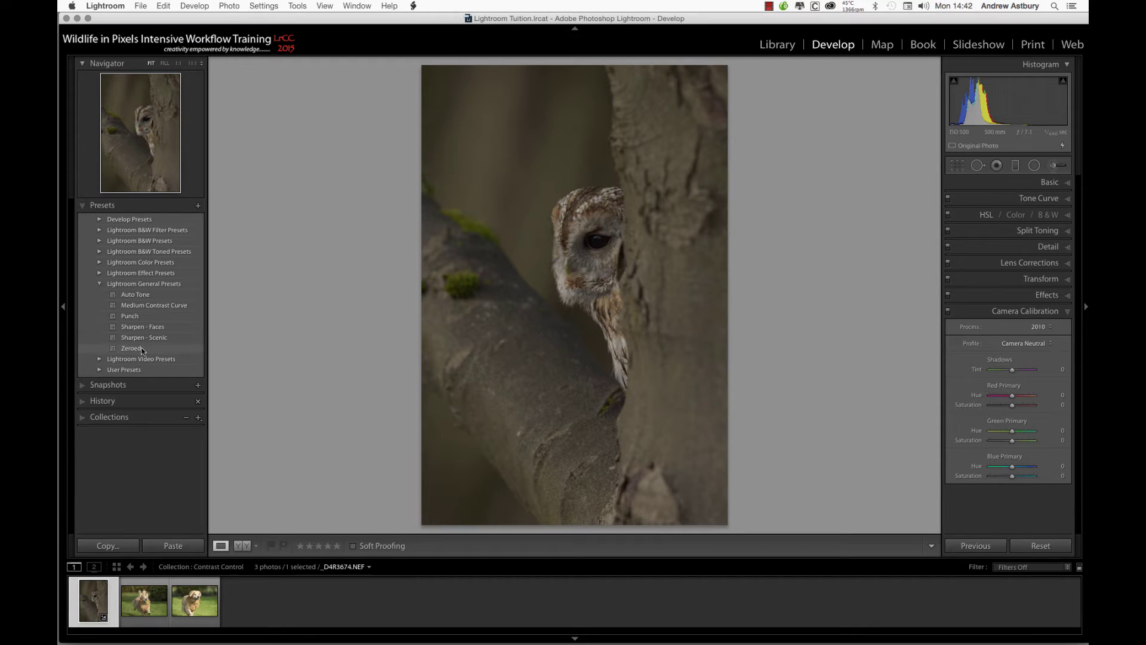
{"action": "left_click", "coordinate": [1038, 328]}
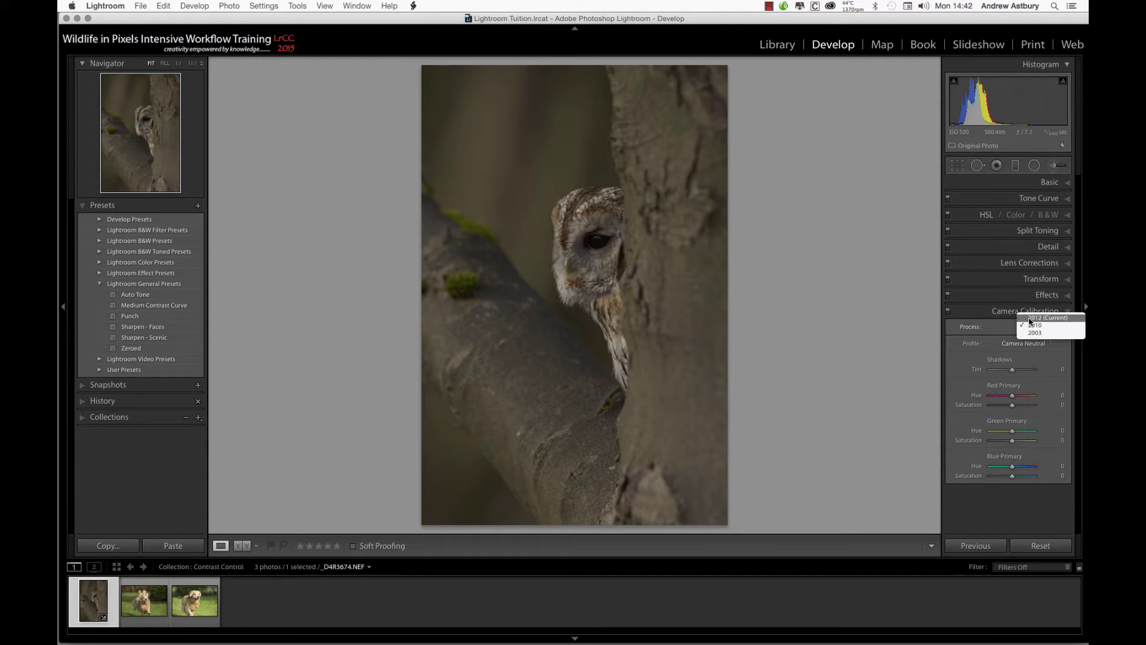
{"action": "left_click", "coordinate": [1030, 337]}
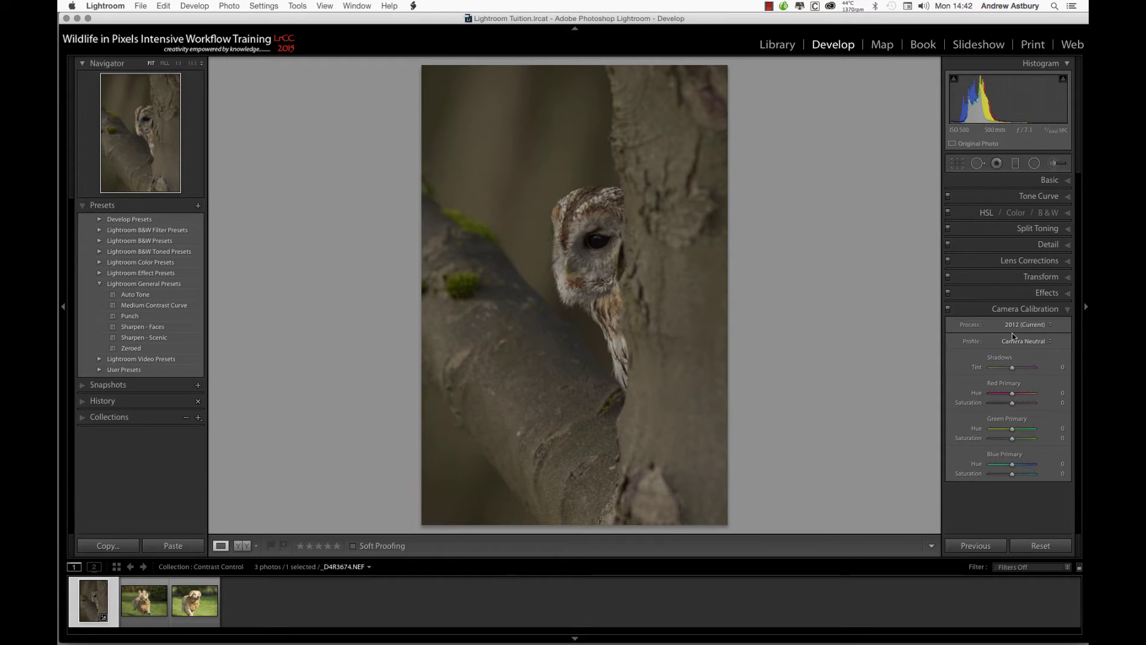
{"action": "left_click", "coordinate": [1052, 180]}
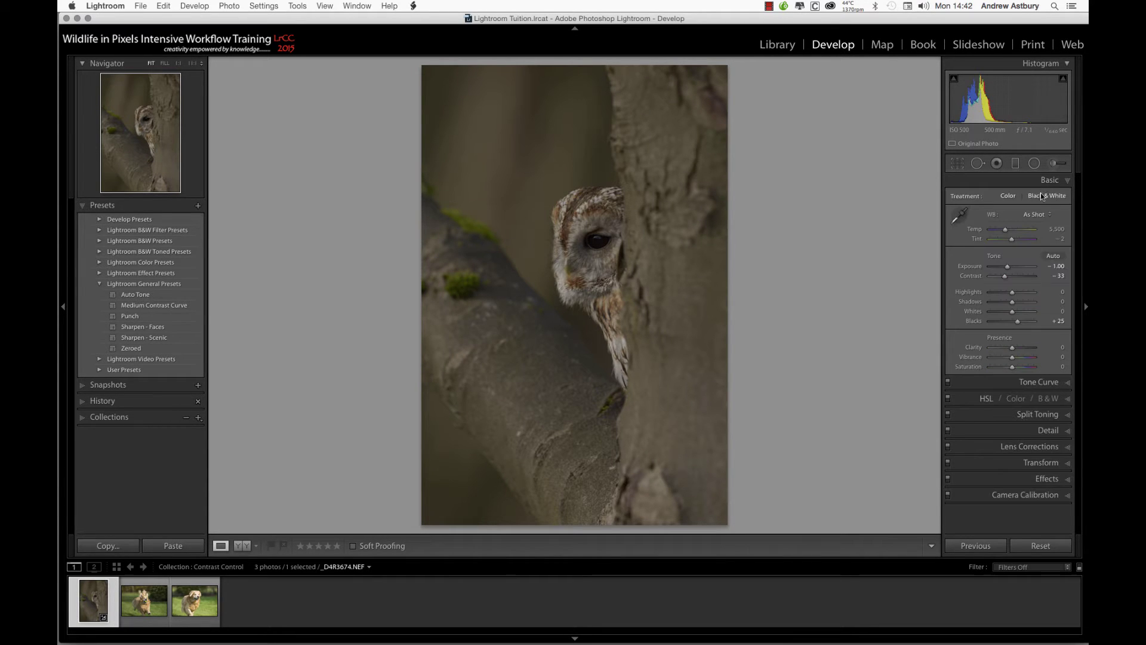
{"action": "left_click", "coordinate": [1036, 383]}
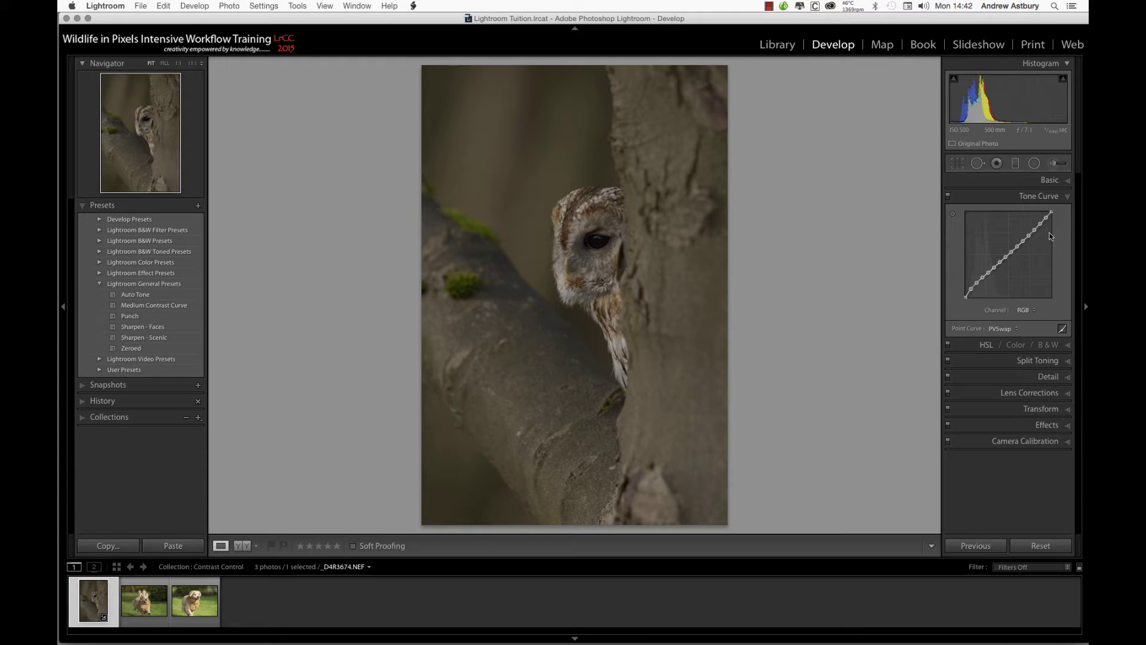
{"action": "left_click", "coordinate": [1050, 182]}
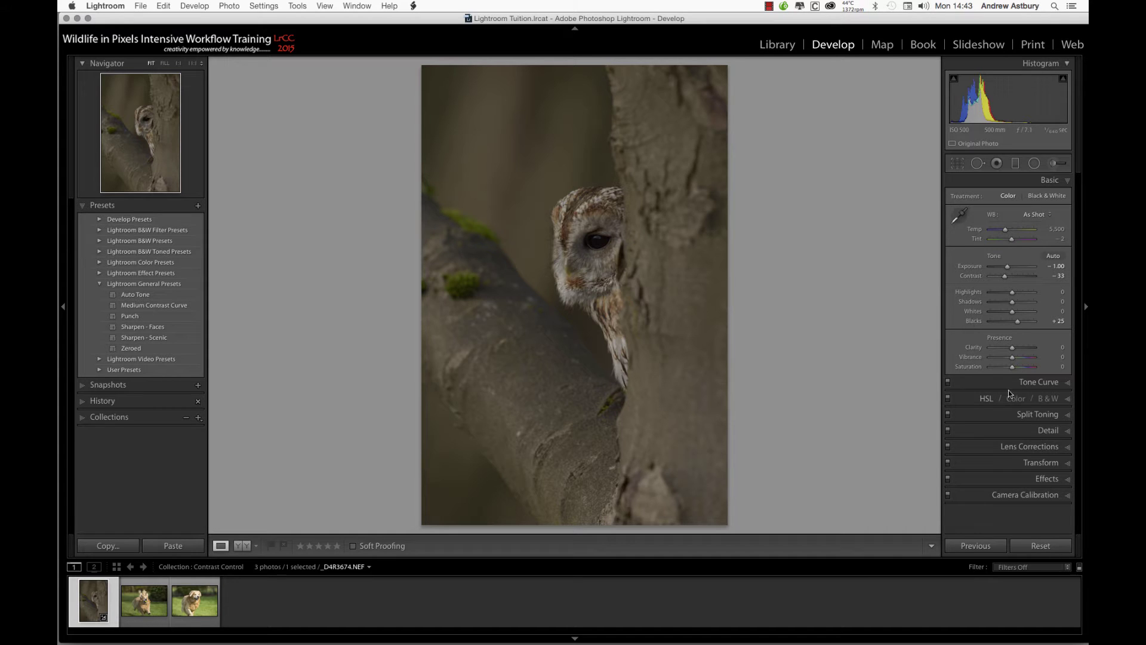
Try the Medium Contrast point curve on the owl, then return it to PVSwap
{"action": "left_click", "coordinate": [1028, 383]}
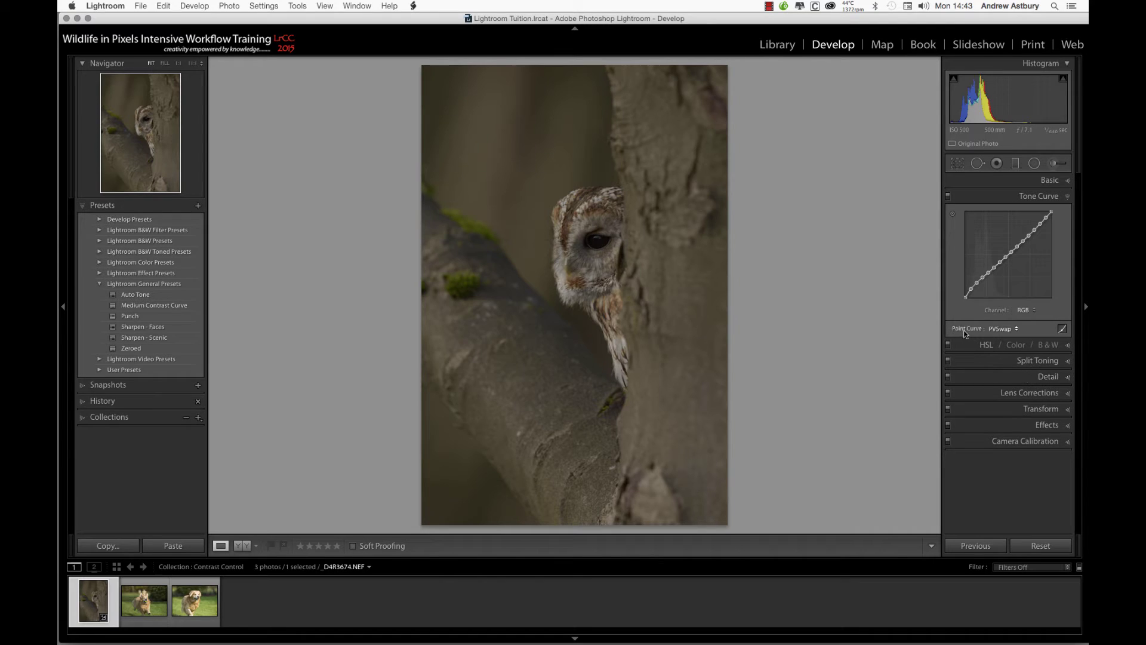
{"action": "left_click", "coordinate": [1001, 331]}
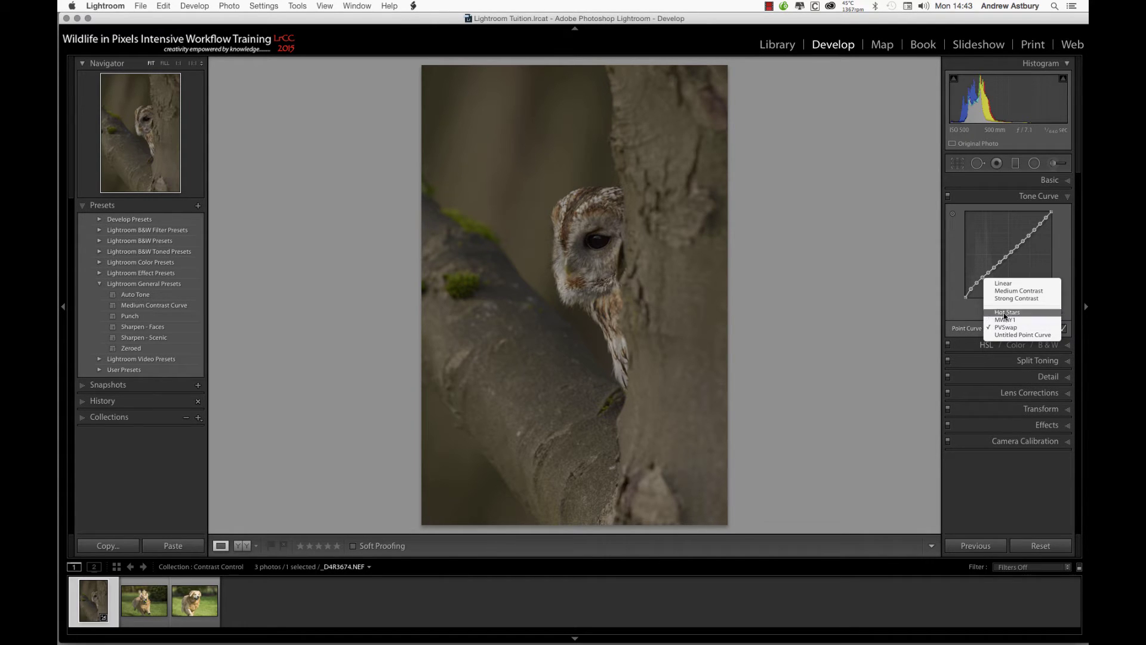
{"action": "left_click", "coordinate": [1002, 293]}
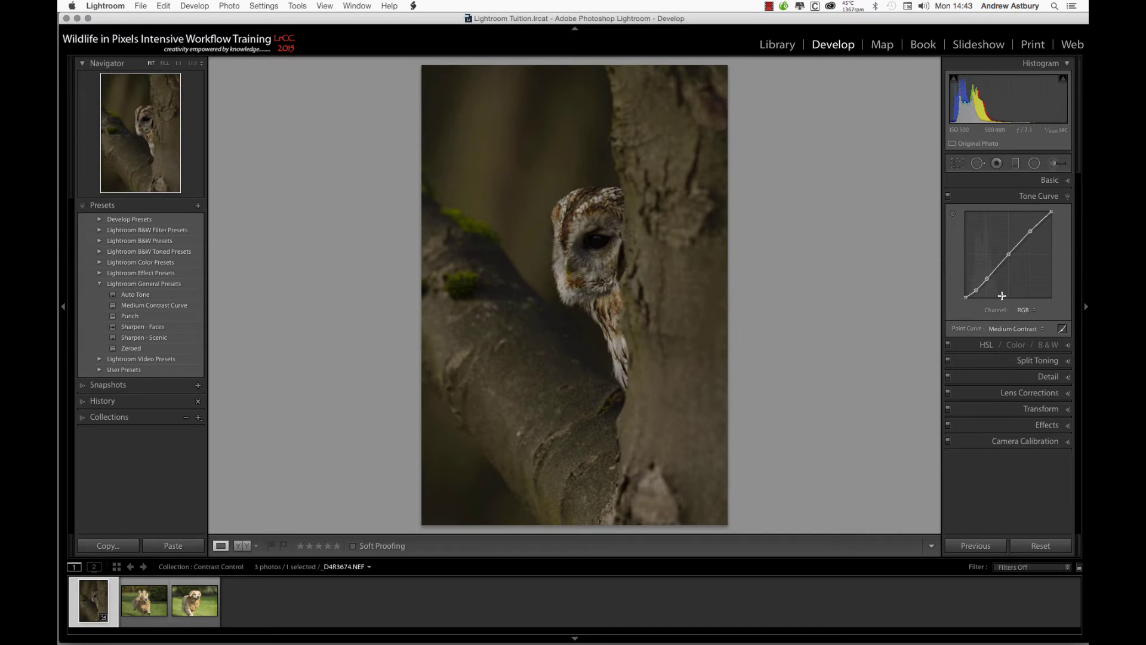
{"action": "left_click", "coordinate": [1010, 329]}
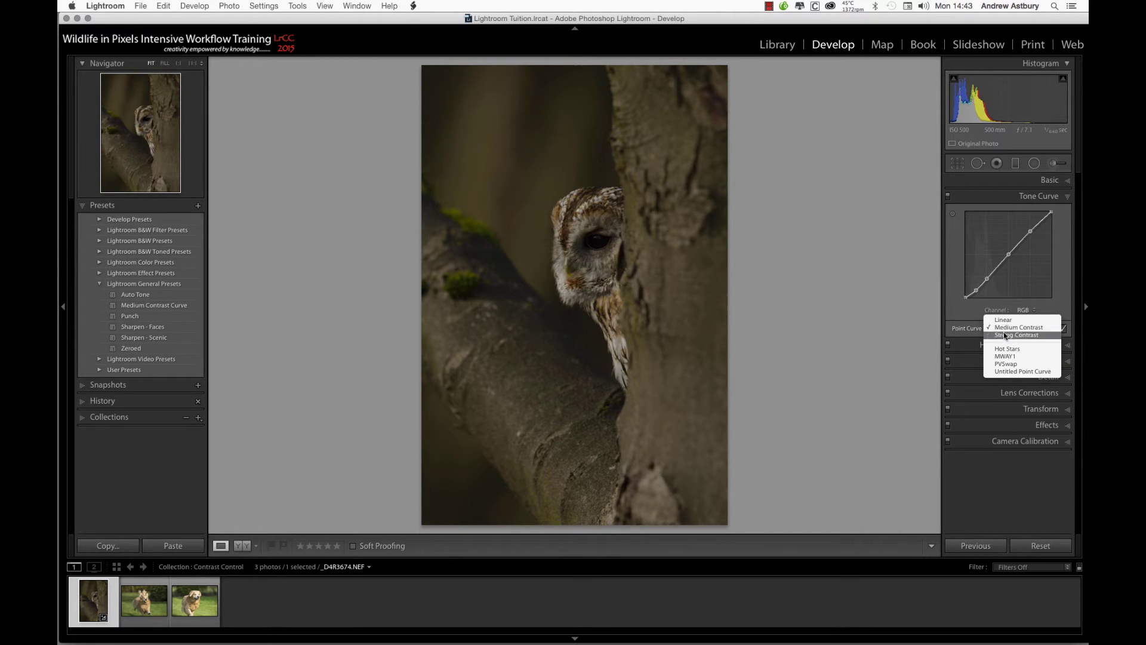
{"action": "left_click", "coordinate": [1007, 364]}
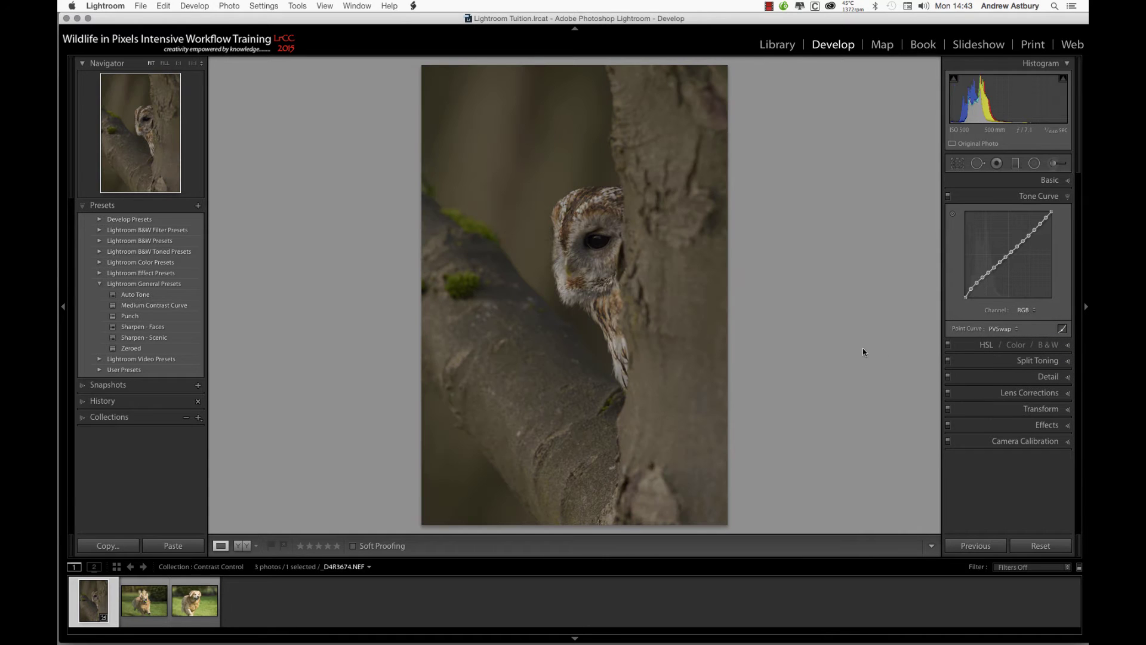
Reset Exposure to 0.00 and restore sharpening Amount 25 and colour noise reduction 25
{"action": "left_click", "coordinate": [1048, 180]}
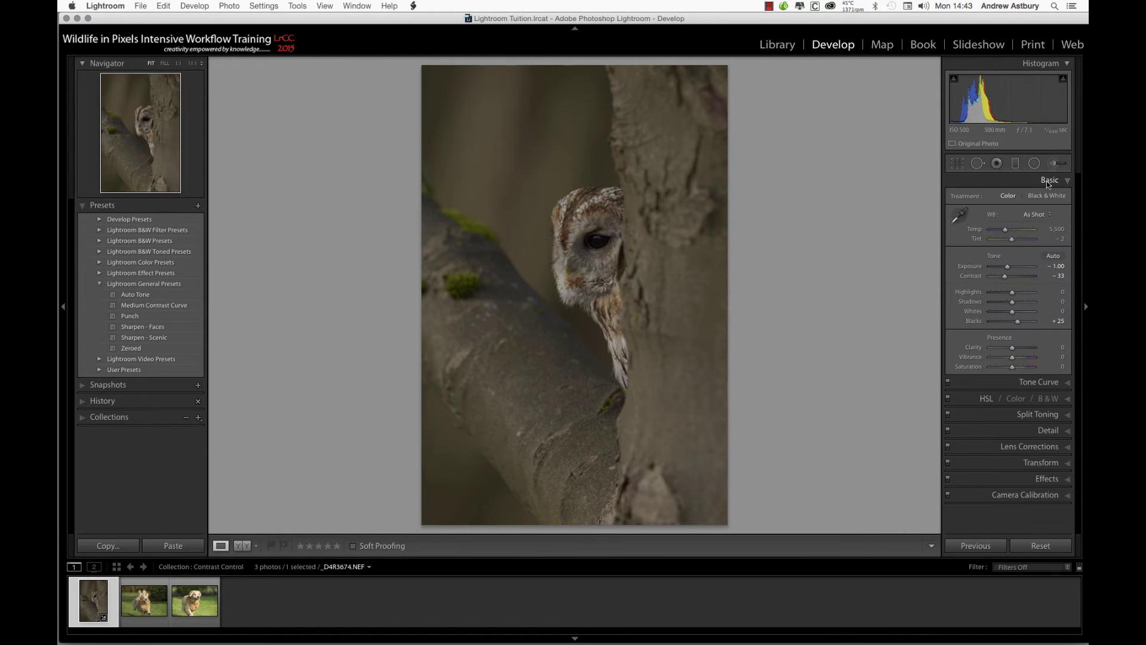
{"action": "double_click", "coordinate": [969, 267]}
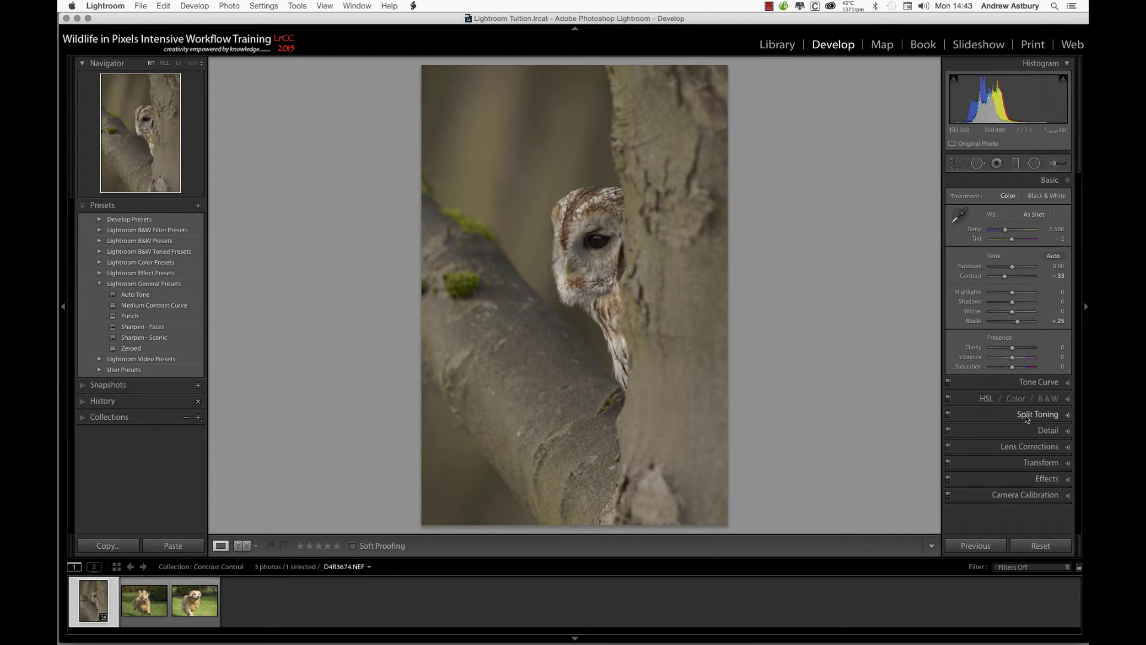
{"action": "left_click", "coordinate": [1046, 434]}
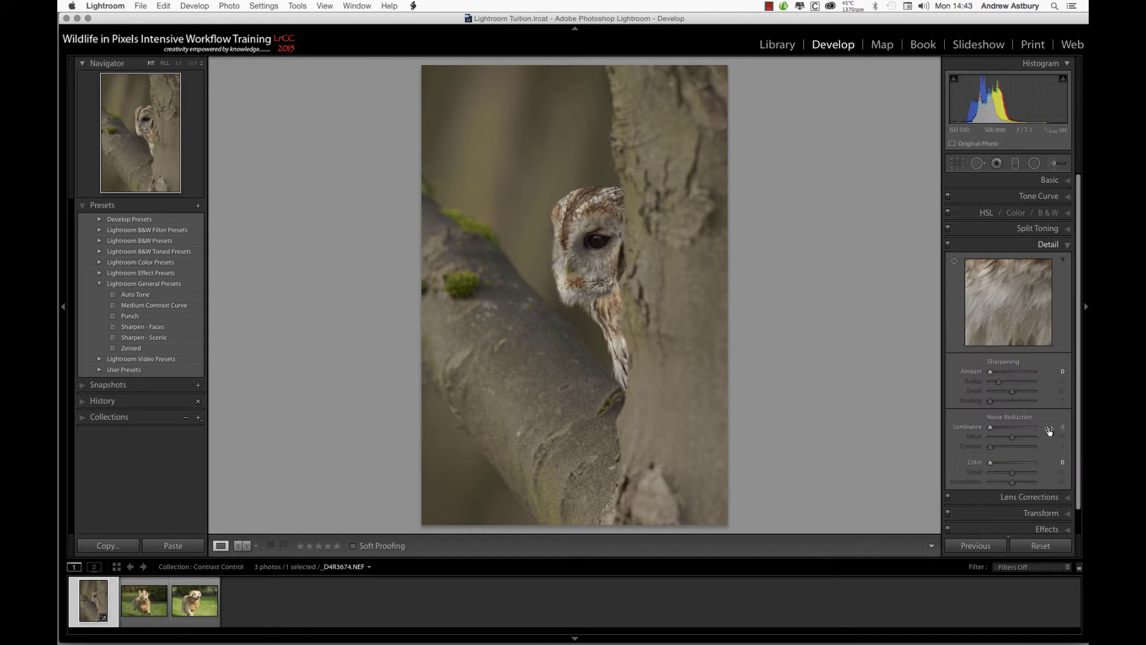
{"action": "double_click", "coordinate": [972, 373]}
{"action": "double_click", "coordinate": [976, 463]}
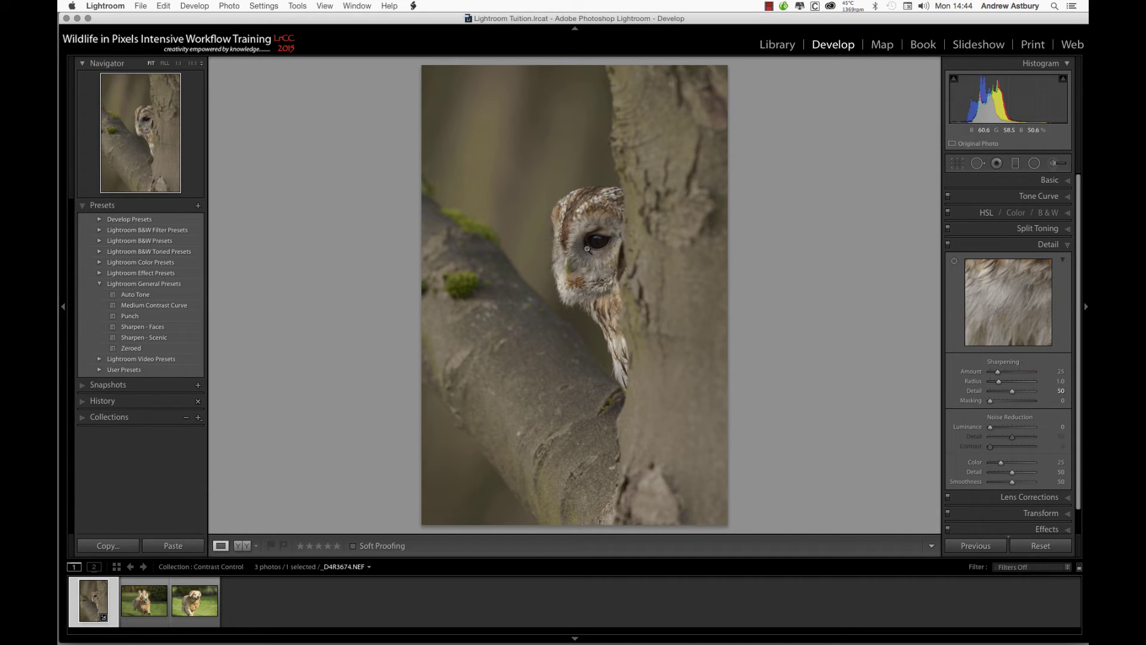
Show the owl in Before/After side-by-side view, zoomed to 1:1 on its eye
{"action": "left_click", "coordinate": [242, 544]}
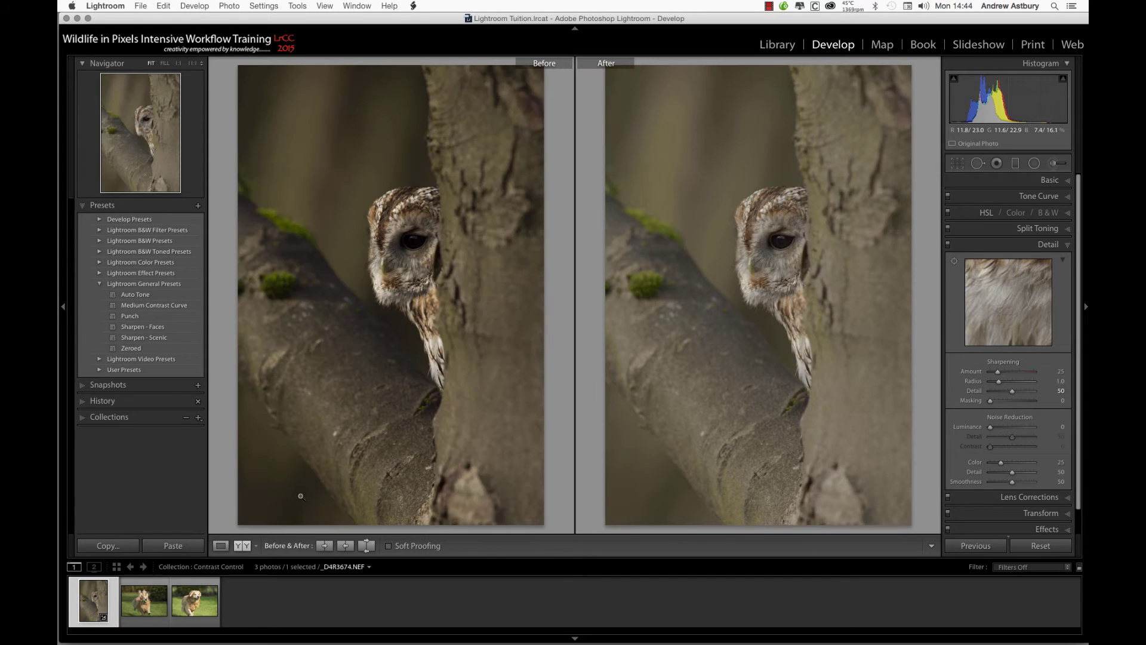
{"action": "left_click", "coordinate": [413, 248]}
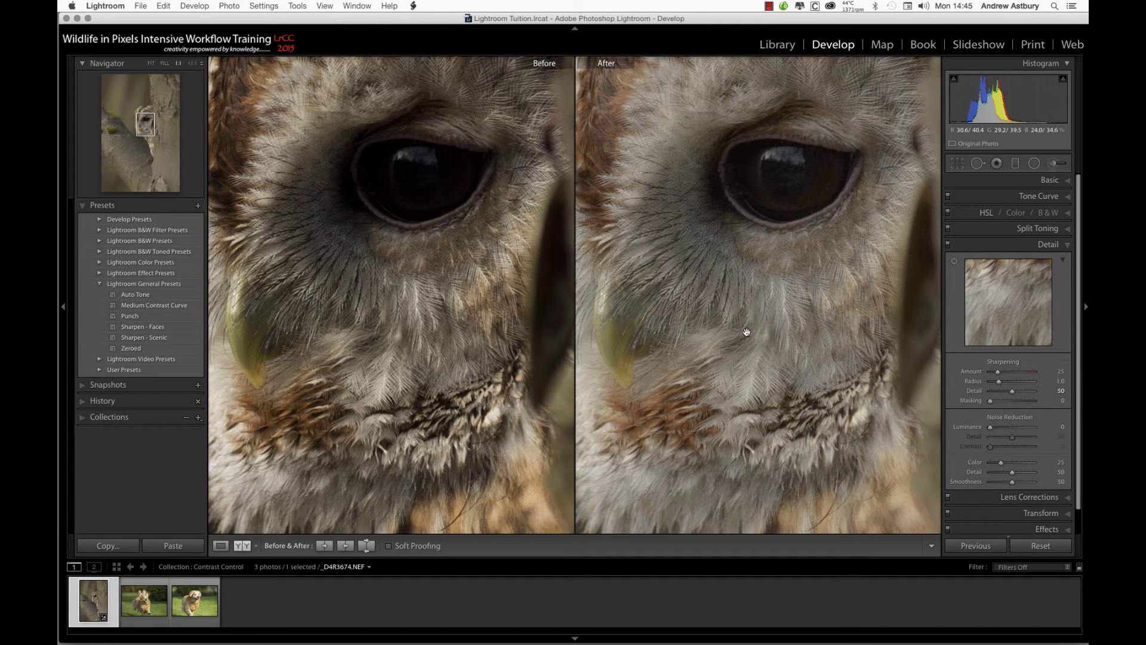
Select the golden retriever photo and apply the Zeroed preset from Lightroom General Presets
{"action": "left_click", "coordinate": [144, 600]}
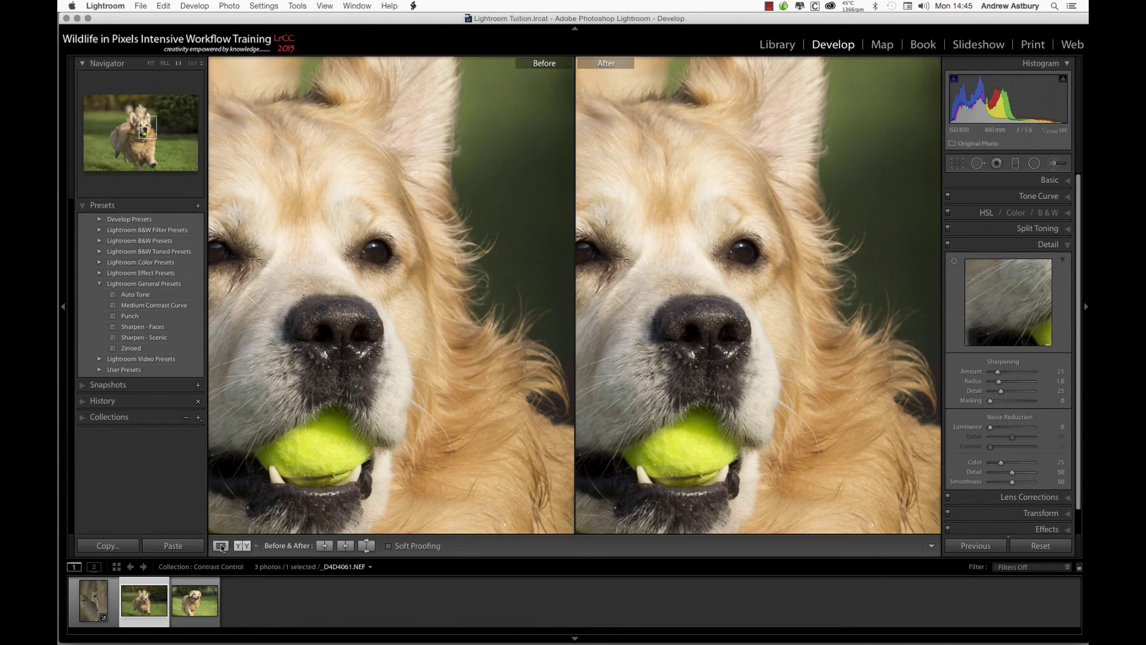
{"action": "left_click", "coordinate": [221, 545]}
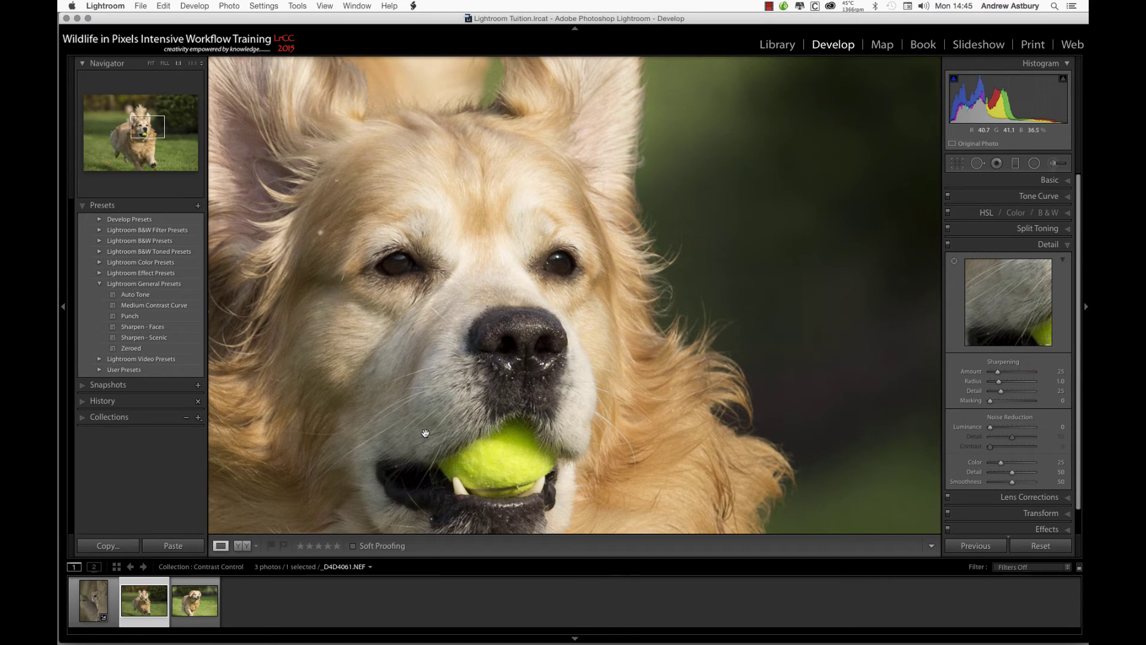
{"action": "left_click_drag", "start_coordinate": [424, 434], "coordinate": [522, 347]}
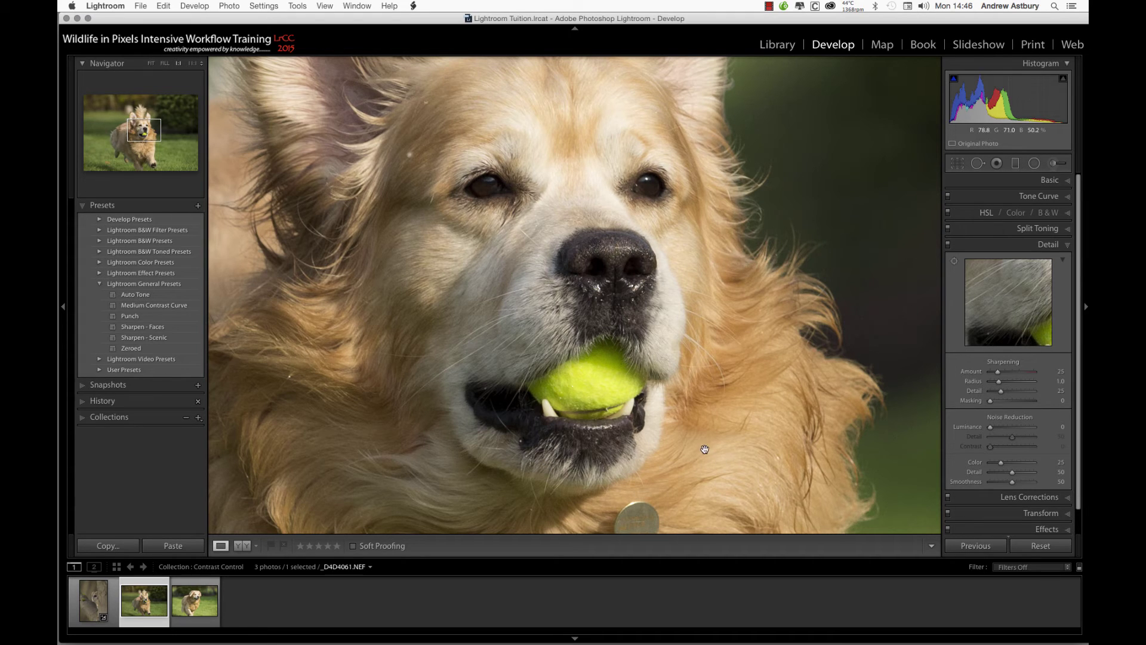
{"action": "left_click", "coordinate": [138, 349]}
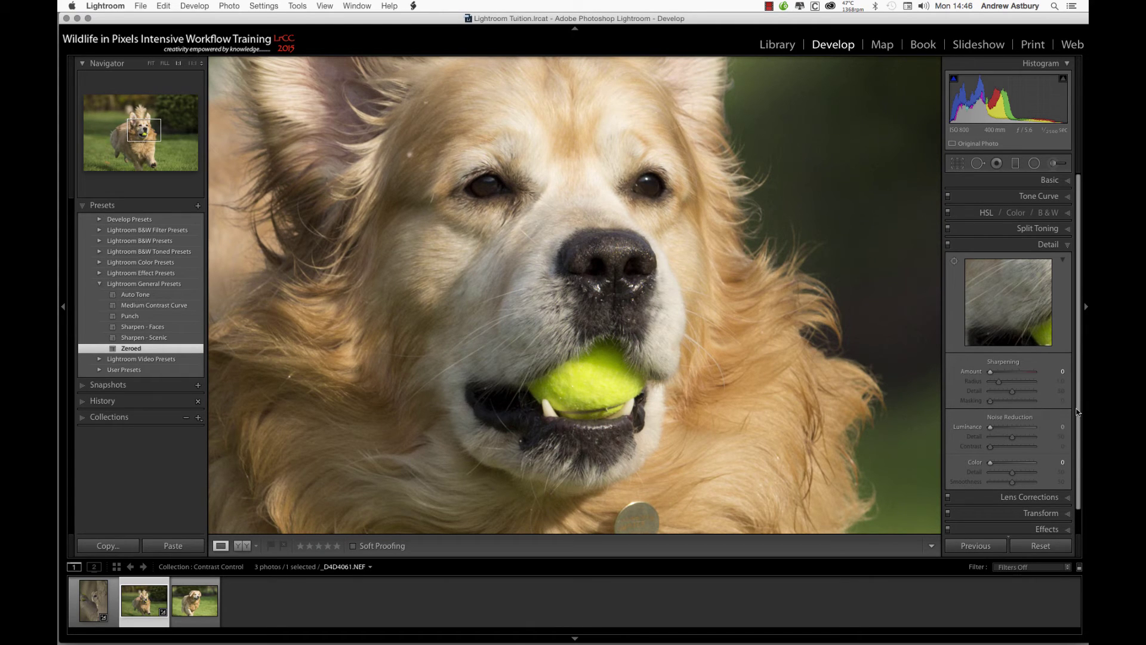
In Camera Calibration, set the profile to Camera Neutral and the process version to 2010
{"action": "scroll", "coordinate": [1079, 412], "scroll_direction": "down", "scroll_amount": 2}
{"action": "left_click", "coordinate": [1028, 519]}
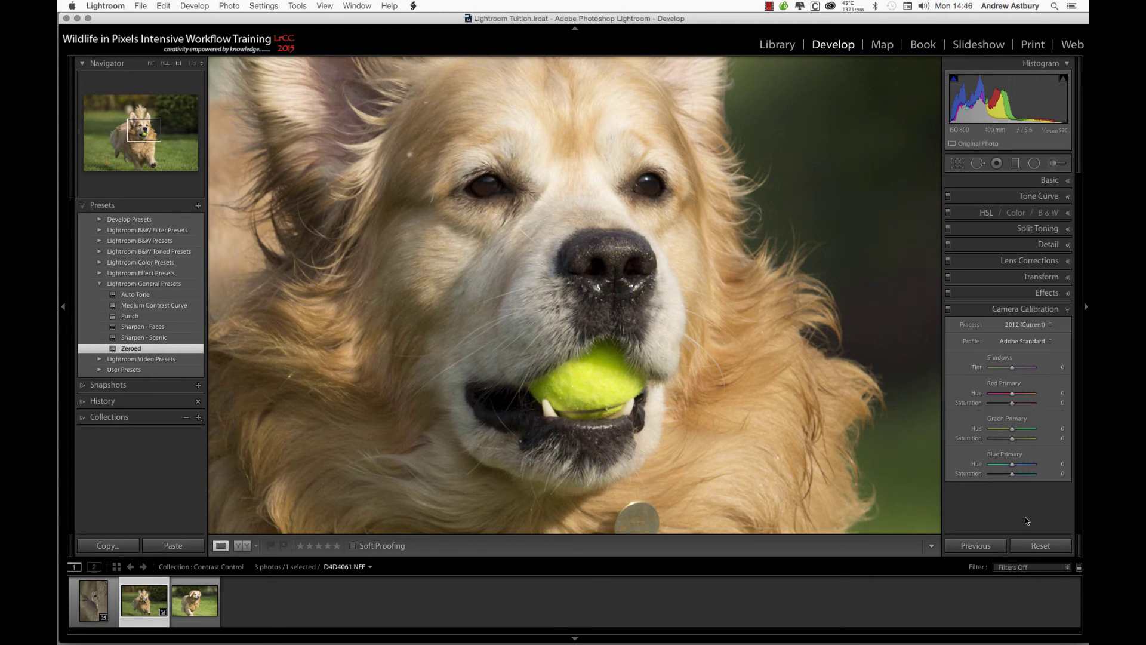
{"action": "left_click", "coordinate": [1027, 340]}
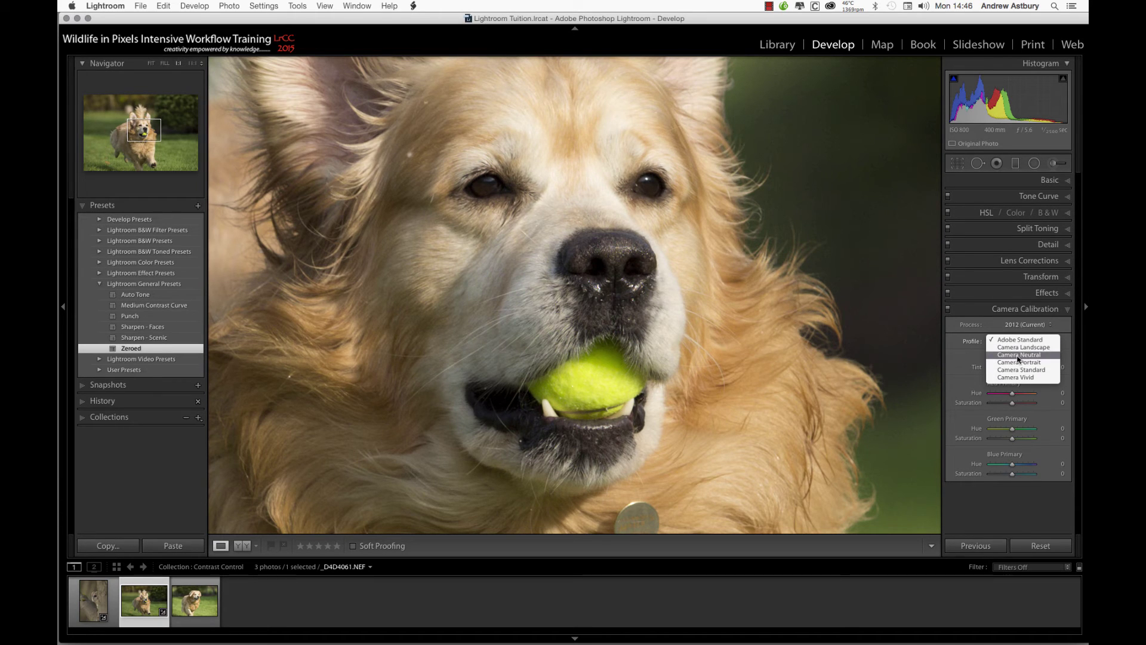
{"action": "left_click", "coordinate": [1019, 357]}
{"action": "left_click", "coordinate": [1026, 325]}
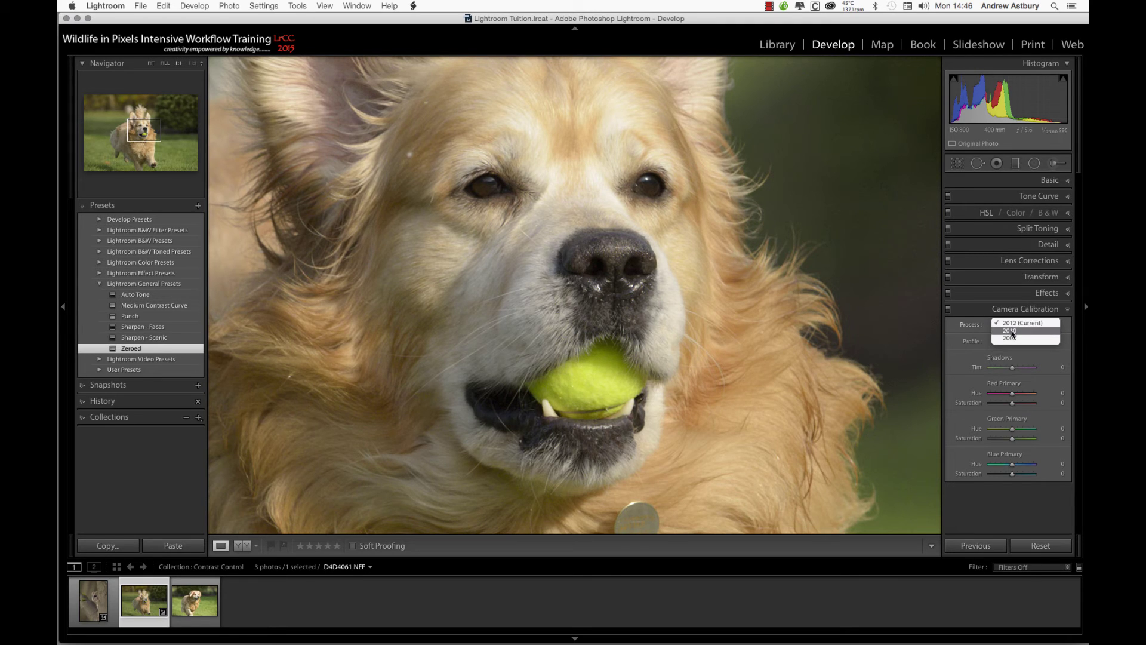
{"action": "left_click", "coordinate": [1011, 332]}
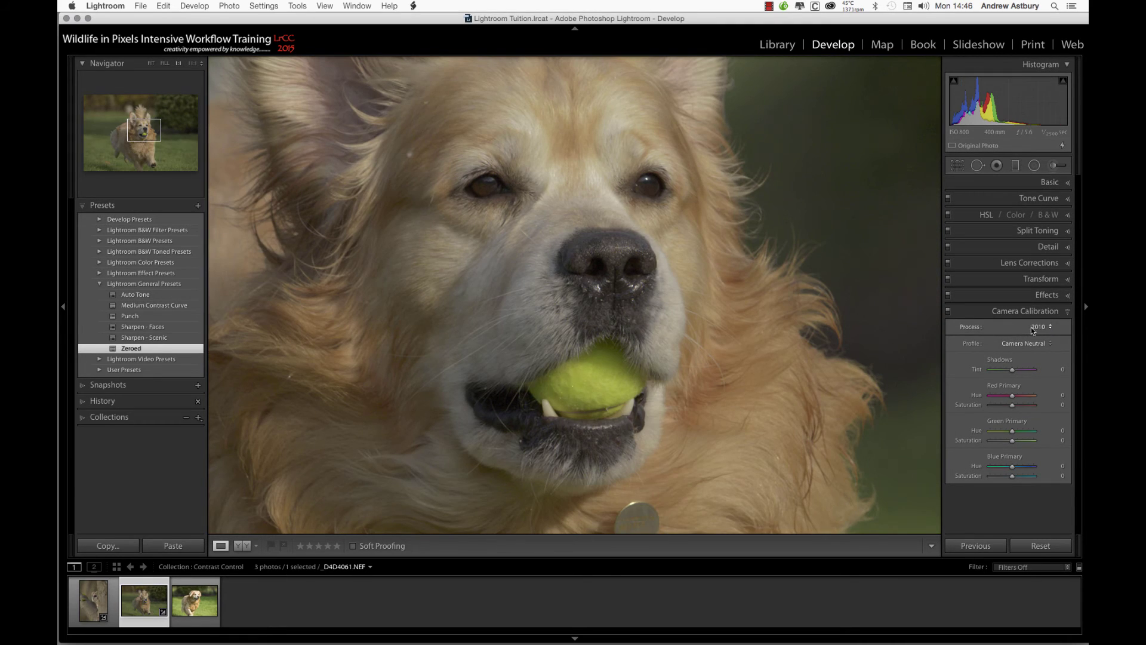
{"action": "left_click", "coordinate": [1033, 330]}
Reset Exposure from -1.00 to 0.00 and switch to the side-by-side Before/After view
{"action": "left_click", "coordinate": [1050, 182]}
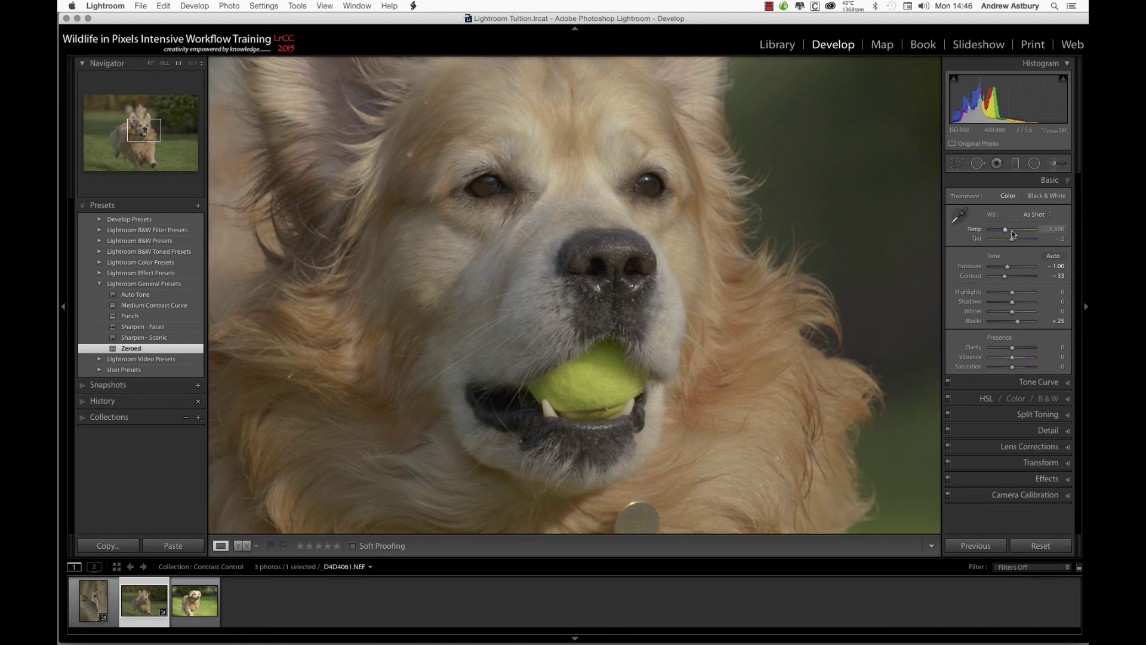
{"action": "double_click", "coordinate": [978, 266]}
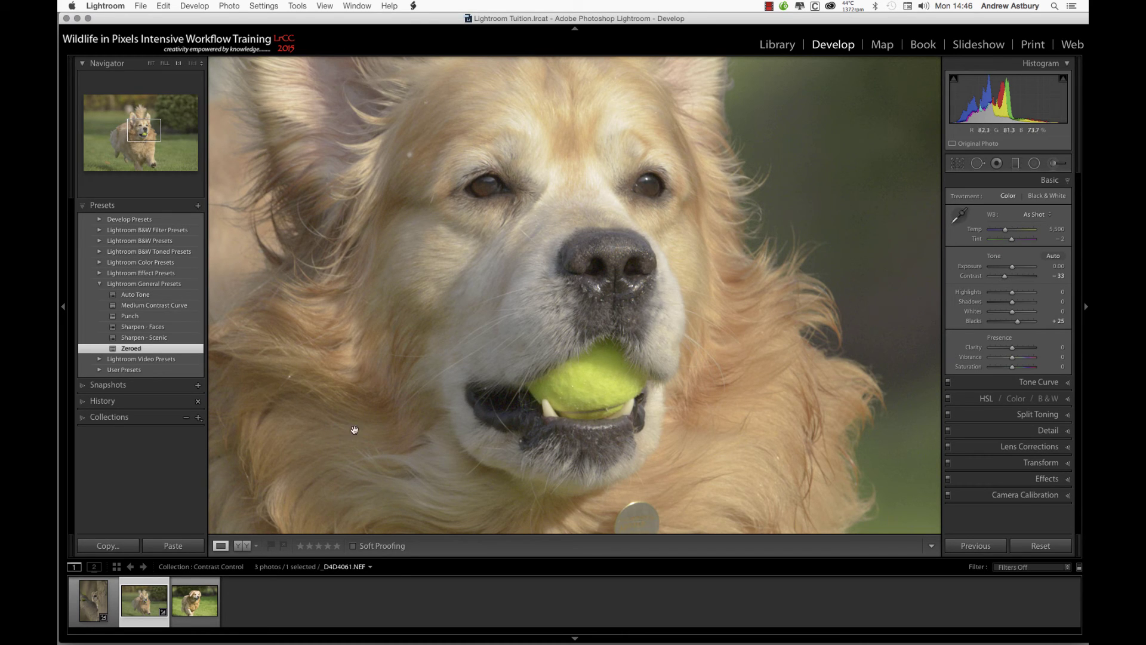
{"action": "left_click", "coordinate": [242, 545]}
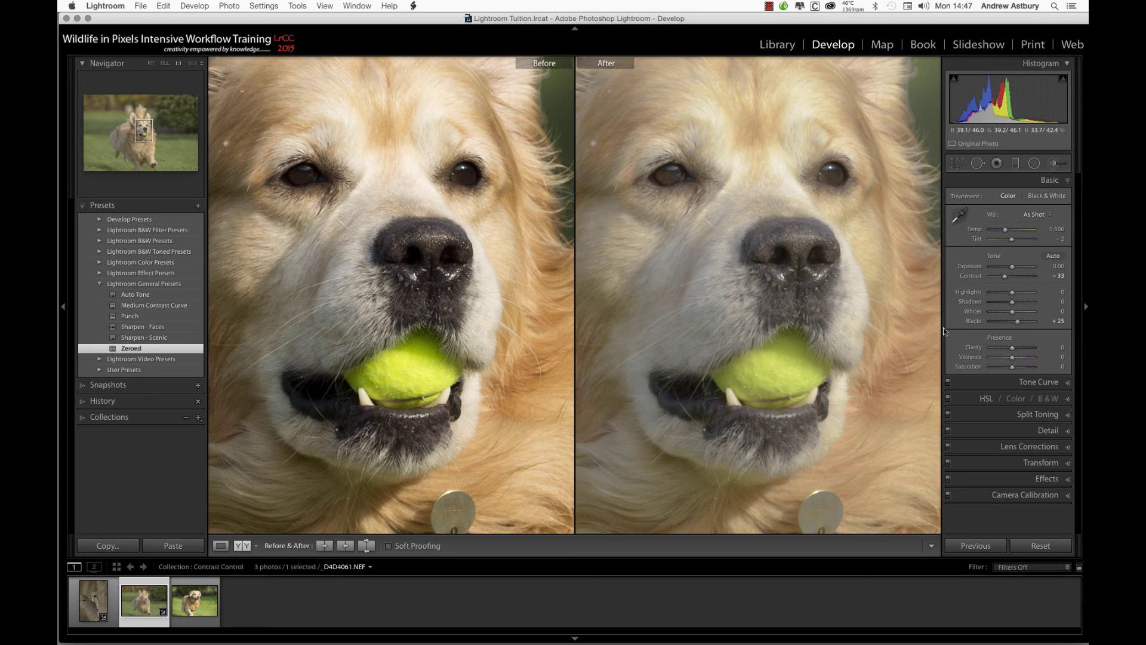
Reset Blacks from +25 to 0, leaving Contrast at -33
{"action": "double_click", "coordinate": [973, 324]}
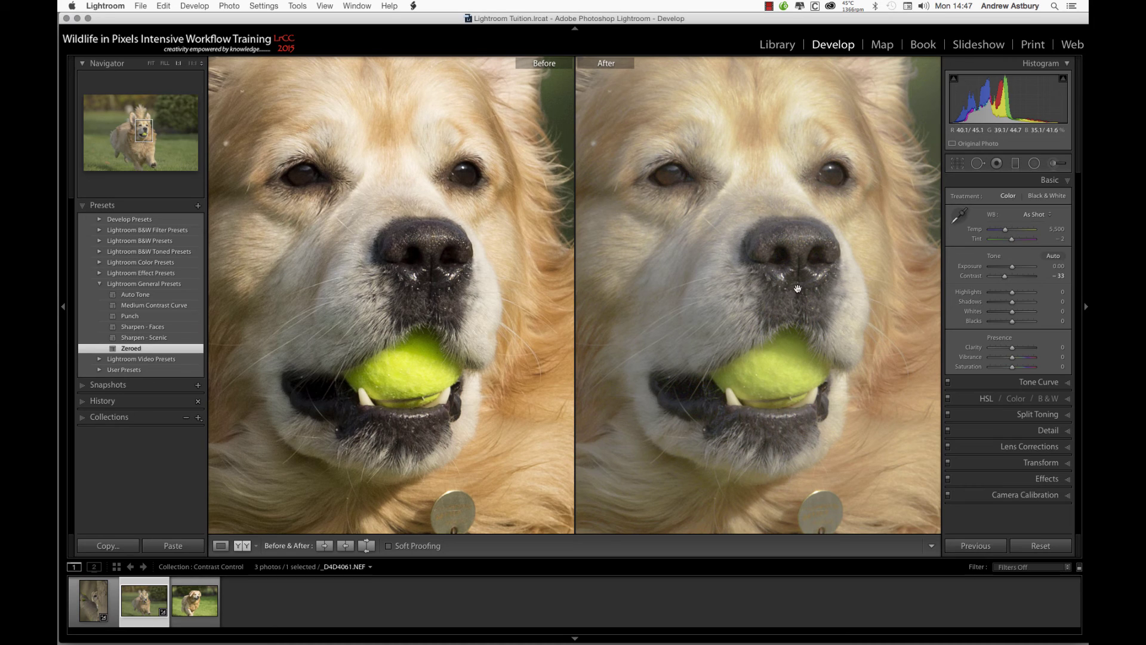
In Detail, set sharpening Amount and colour noise reduction to their default of 25
{"action": "left_click", "coordinate": [1049, 431]}
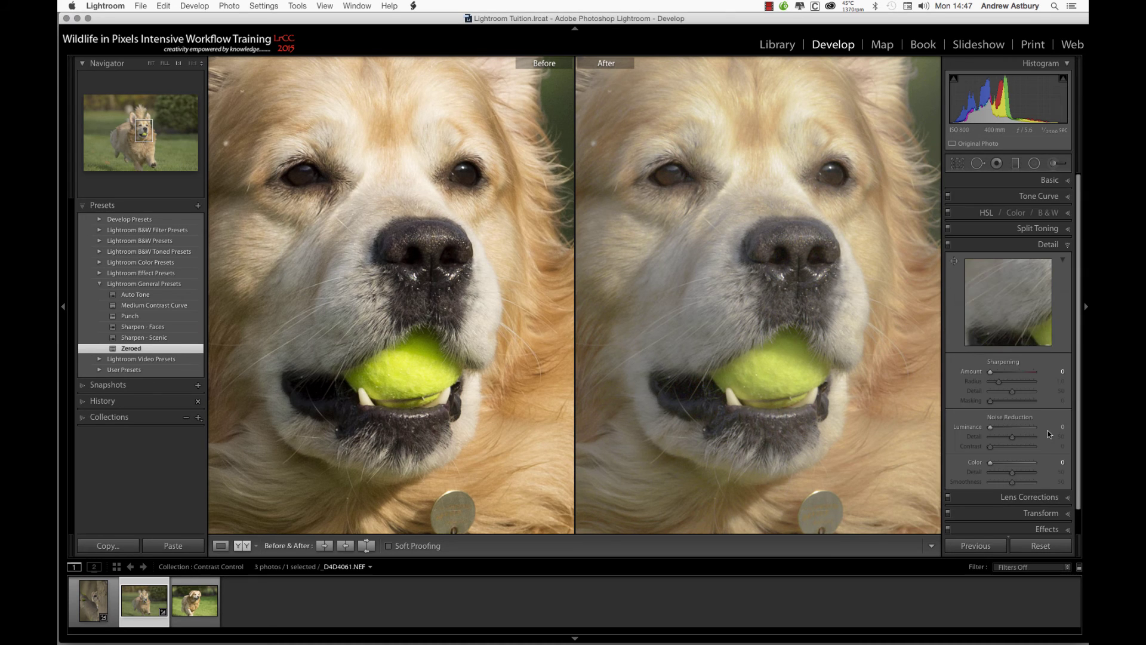
{"action": "double_click", "coordinate": [970, 374]}
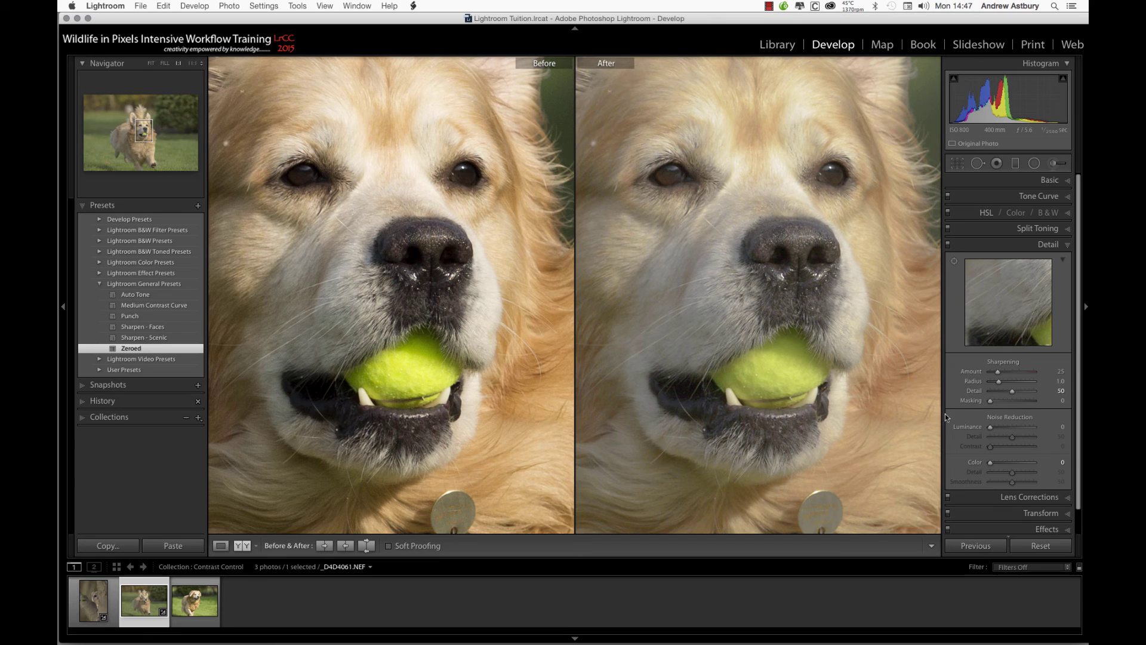
{"action": "double_click", "coordinate": [975, 463]}
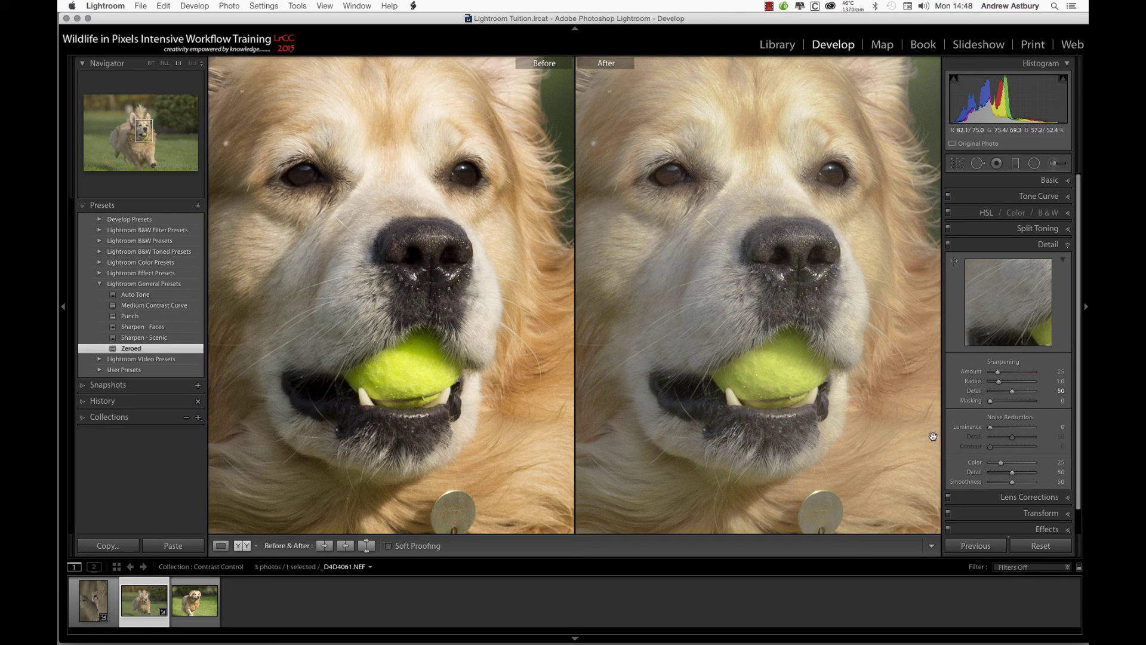
Turn on Remove Chromatic Aberration in Lens Corrections
{"action": "left_click", "coordinate": [1037, 501]}
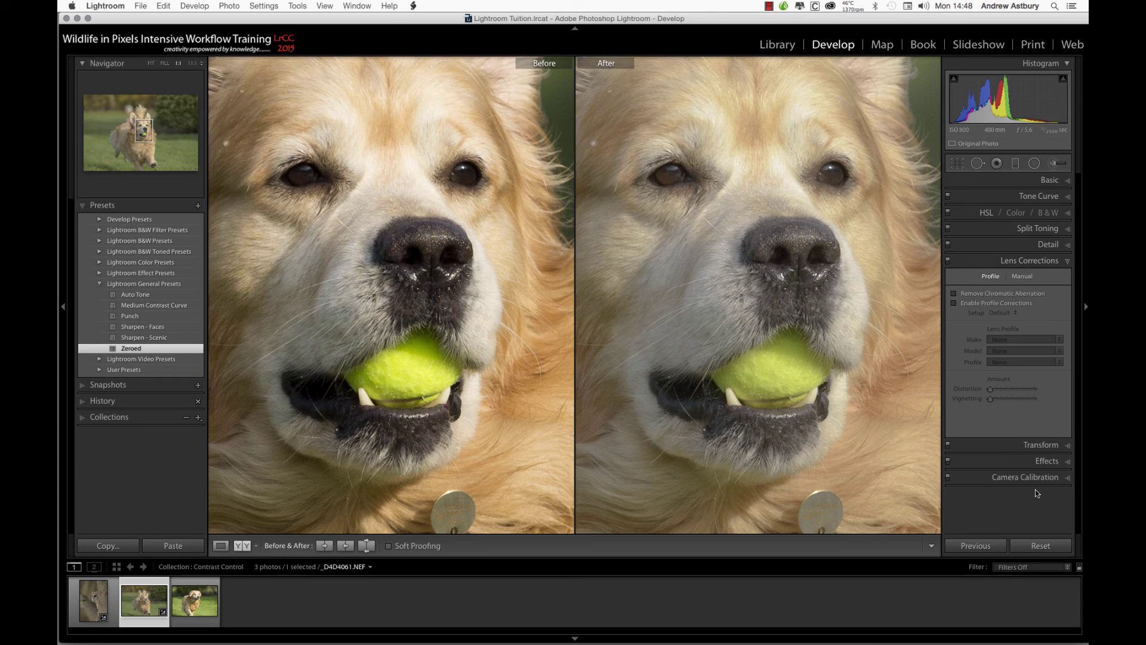
{"action": "left_click", "coordinate": [953, 294]}
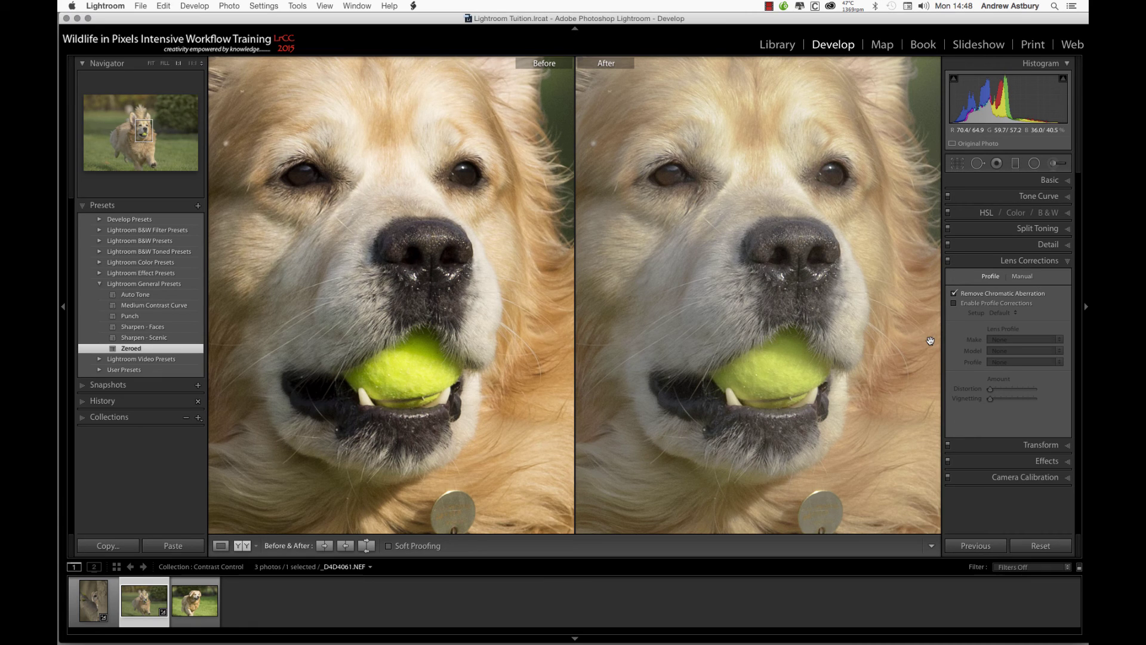
{"action": "left_click", "coordinate": [1046, 181]}
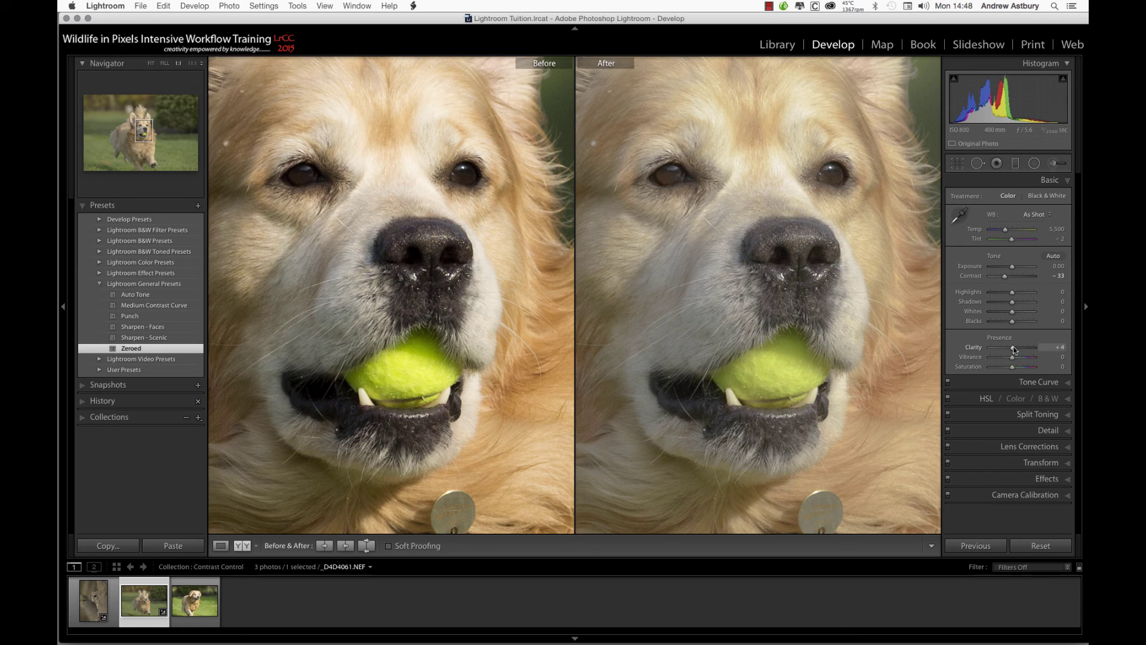
Raise Clarity and boost Orange and Yellow HSL saturation to +29, then fit the photo in view
{"action": "left_click_drag", "start_coordinate": [1013, 349], "coordinate": [1019, 351]}
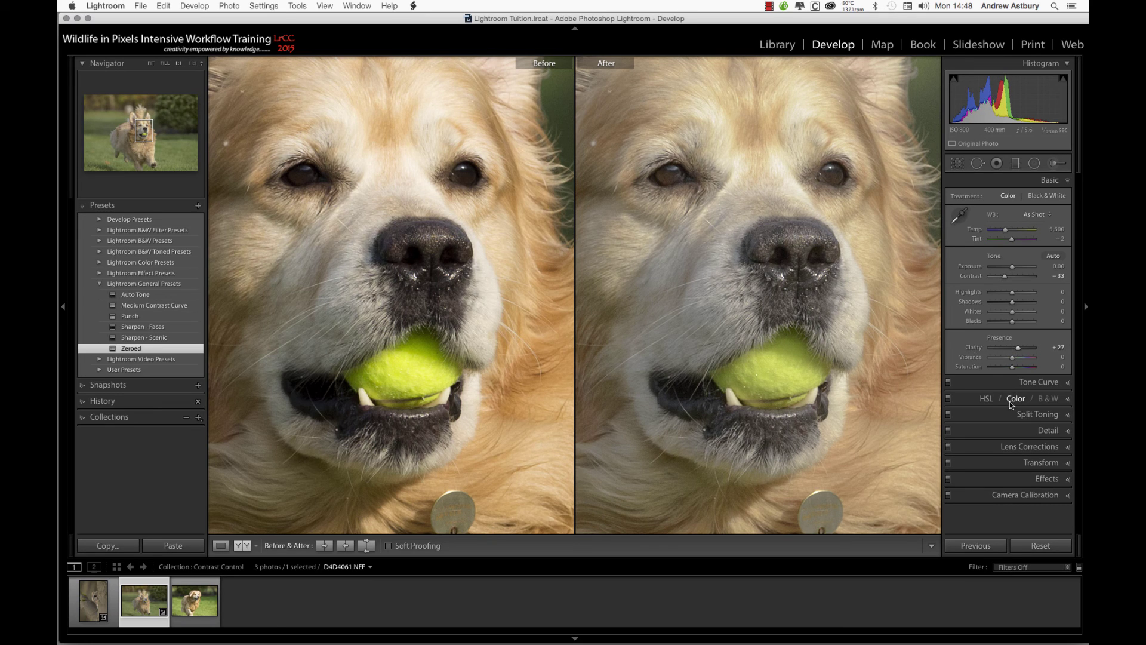
{"action": "left_click", "coordinate": [982, 399]}
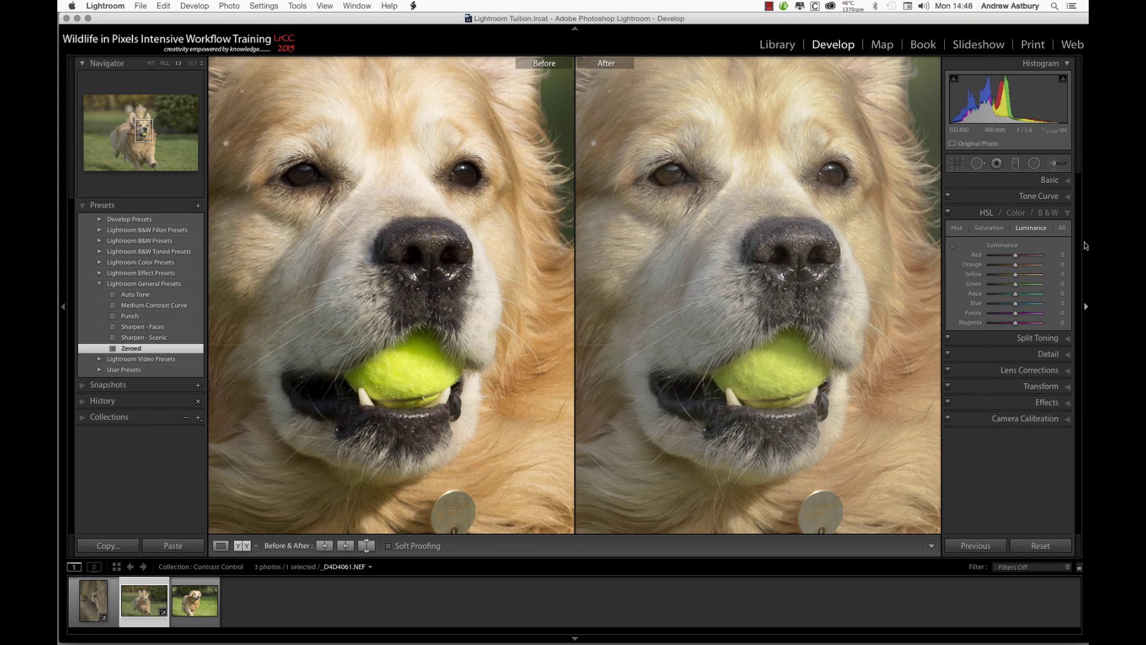
{"action": "left_click", "coordinate": [988, 229]}
{"action": "left_click_drag", "start_coordinate": [1016, 268], "coordinate": [1024, 278]}
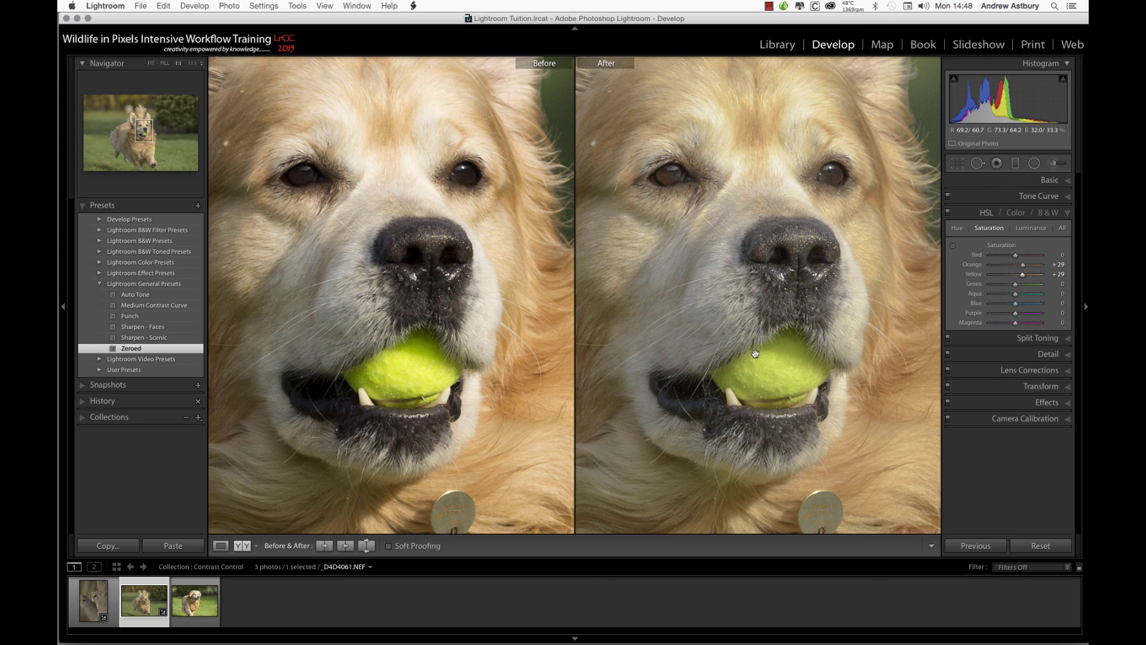
{"action": "left_click", "coordinate": [719, 360]}
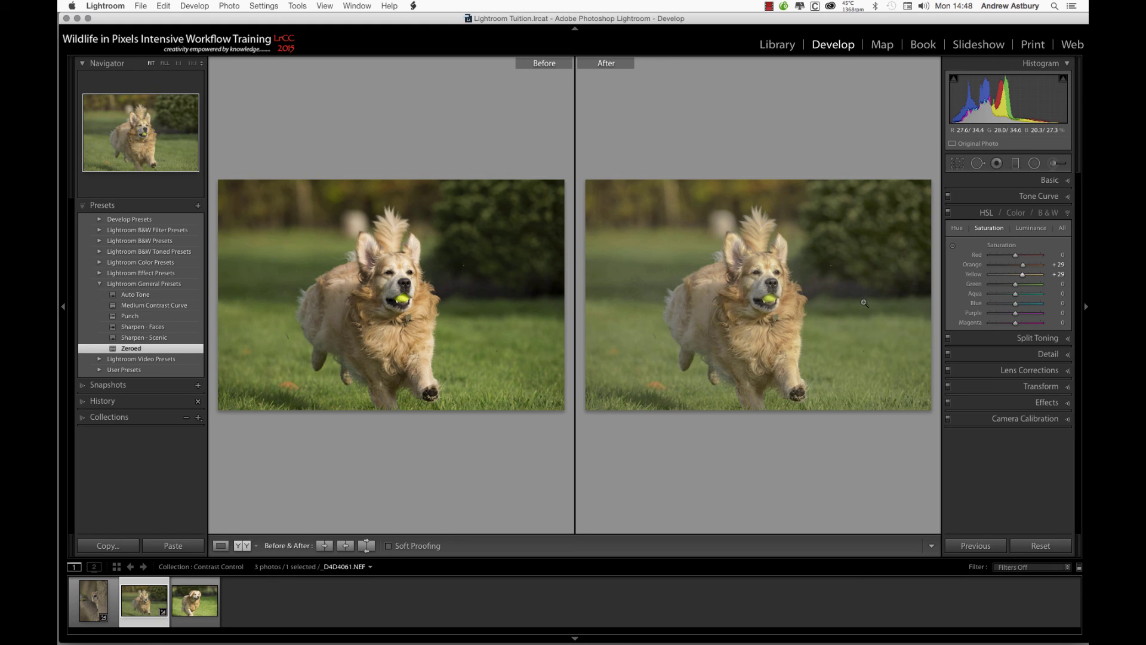
Zoom to 1:1 and frame the dog's face in the Before and After views
{"action": "left_click", "coordinate": [759, 292]}
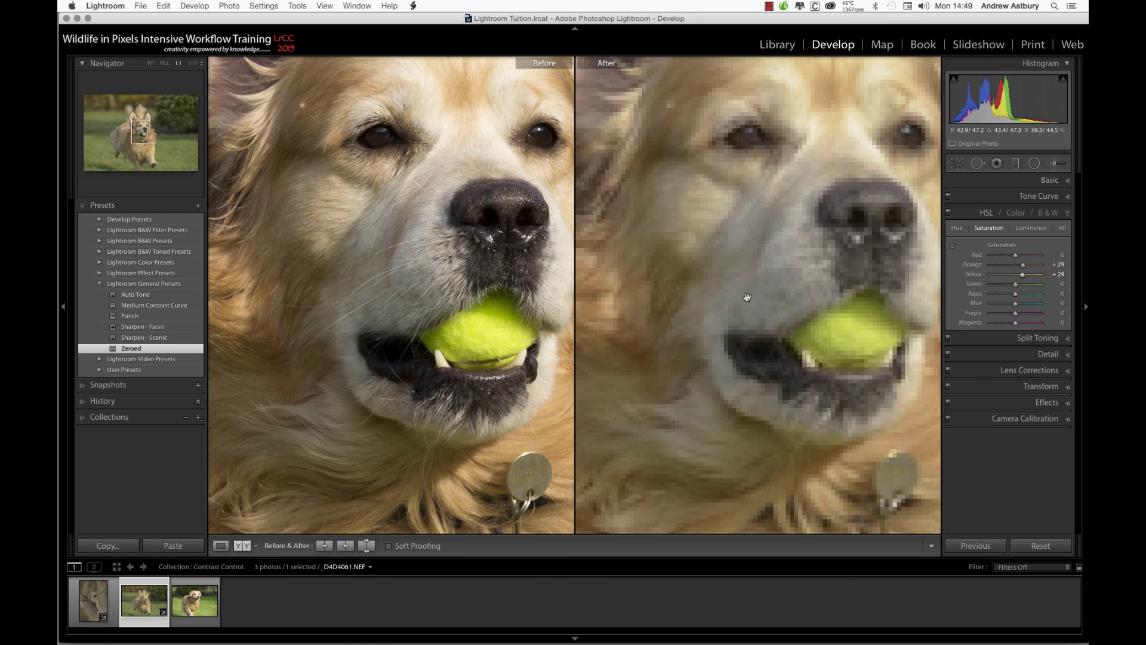
{"action": "left_click_drag", "start_coordinate": [777, 271], "coordinate": [711, 394]}
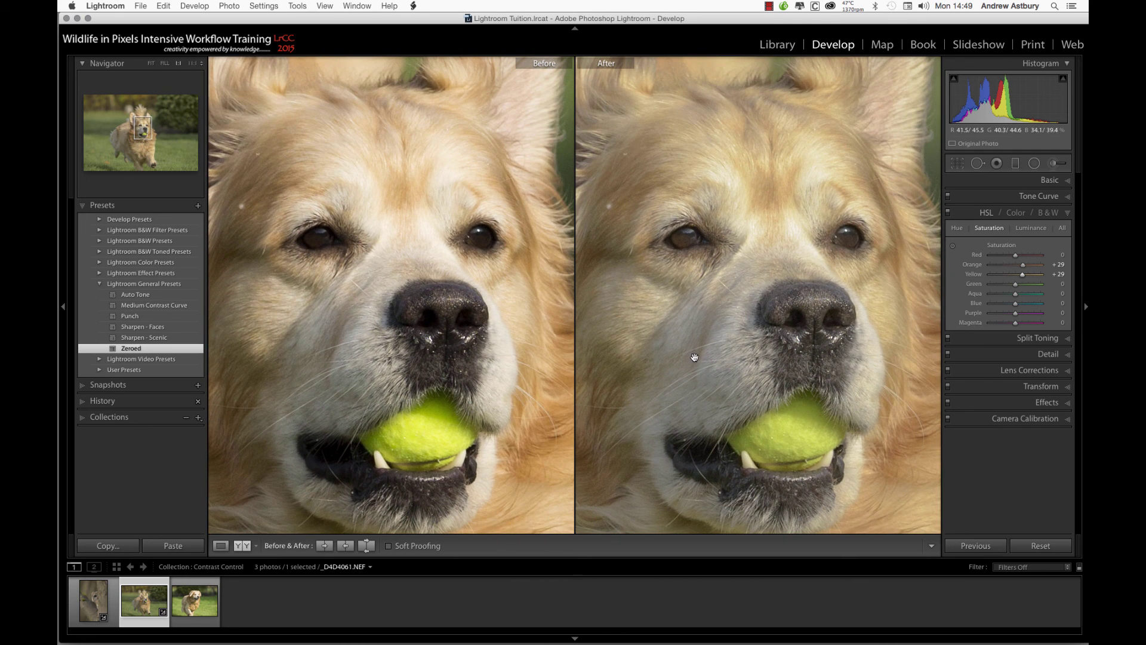